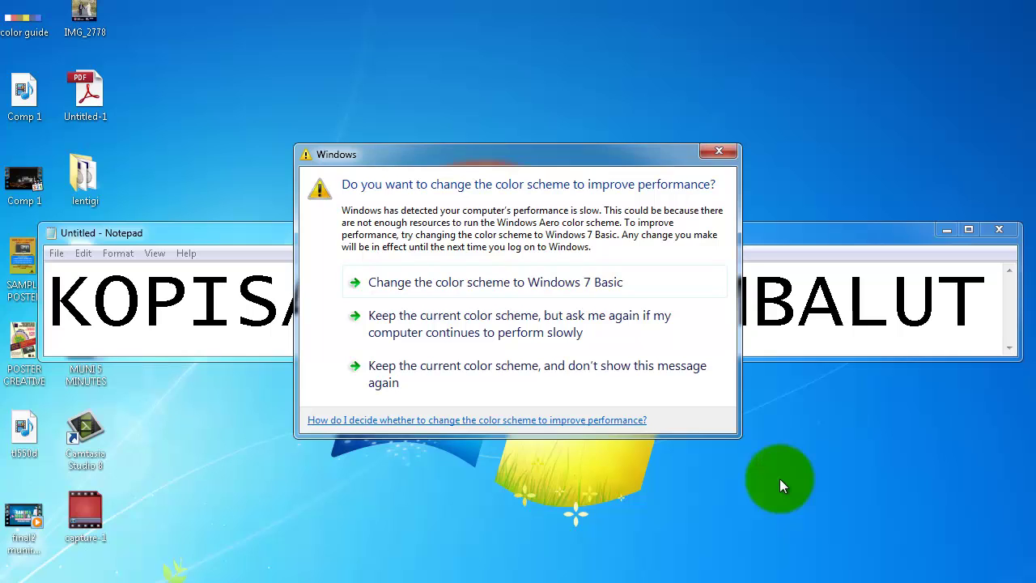
# - Dismiss the Windows color scheme prompts, close the untitled Notepad window without saving, and clear the desktop
pyautogui.click(719, 152)
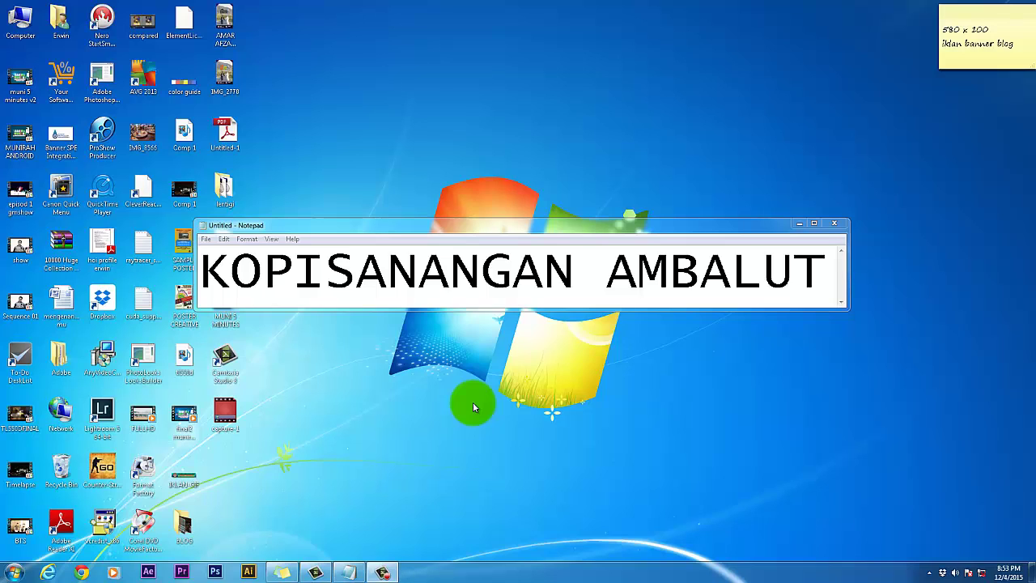
pyautogui.click(205, 275)
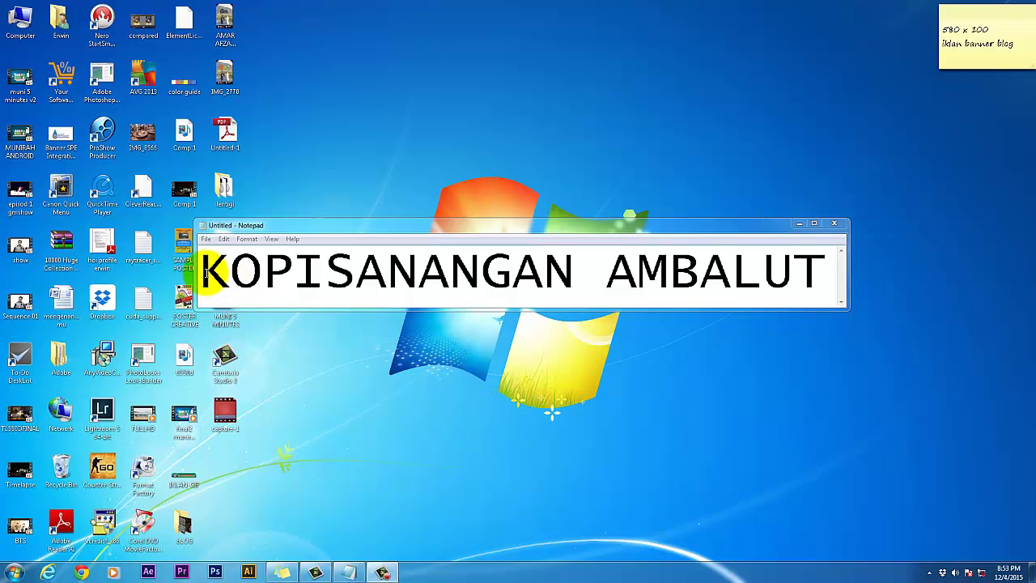
pyautogui.moveTo(205, 275); pyautogui.dragTo(834, 289)
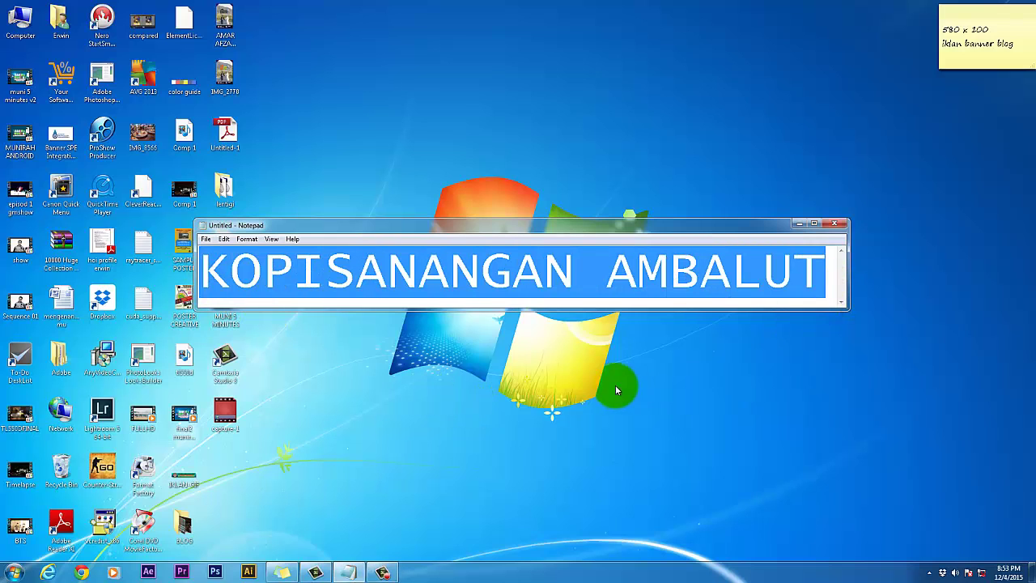
pyautogui.click(392, 271)
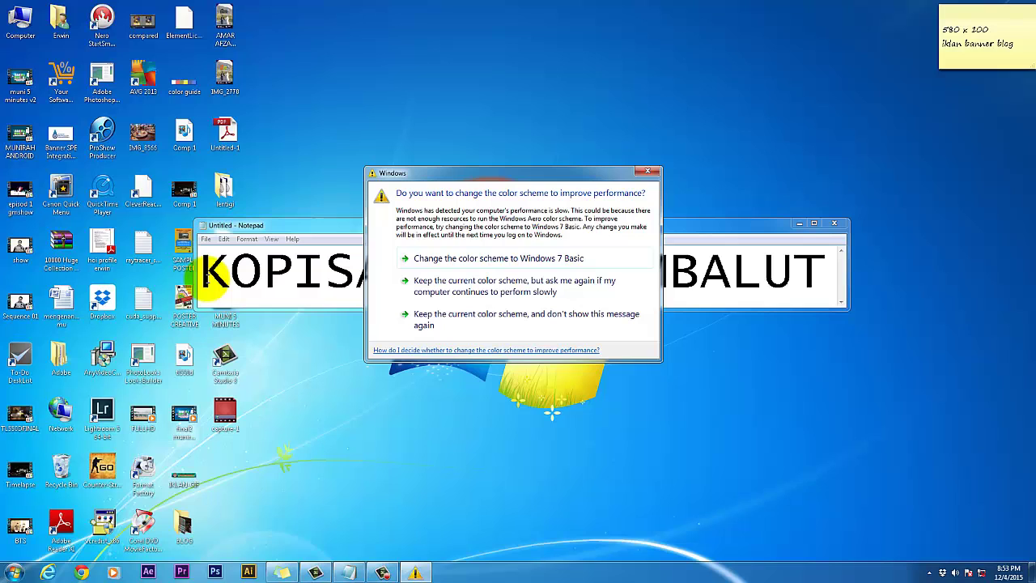
pyautogui.click(648, 171)
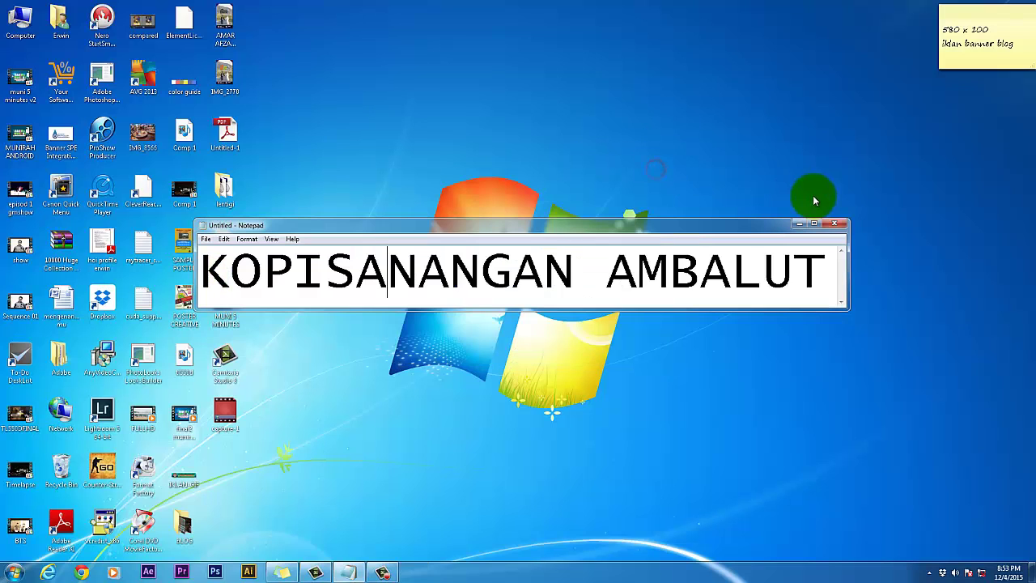
pyautogui.click(835, 223)
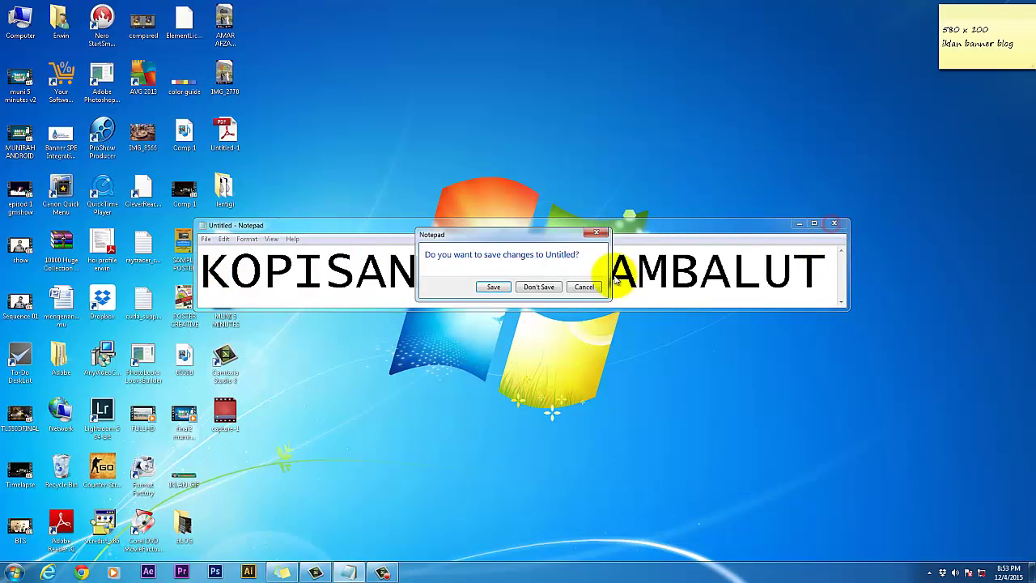
pyautogui.click(537, 287)
pyautogui.rightClick(458, 187)
pyautogui.click(353, 431)
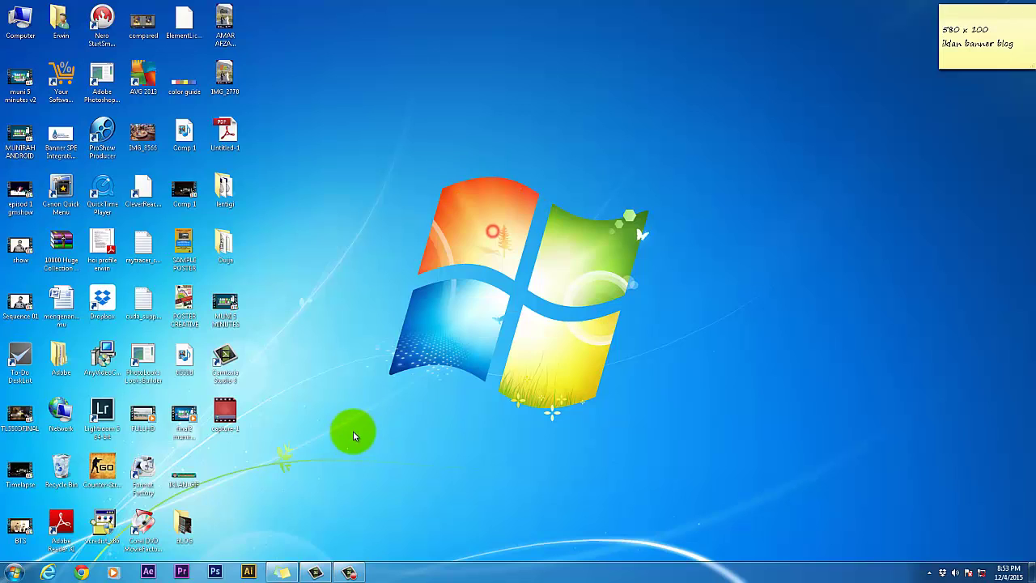
# - Launch Adobe After Effects and close its welcome screen and the Windows color scheme prompt
pyautogui.click(147, 573)
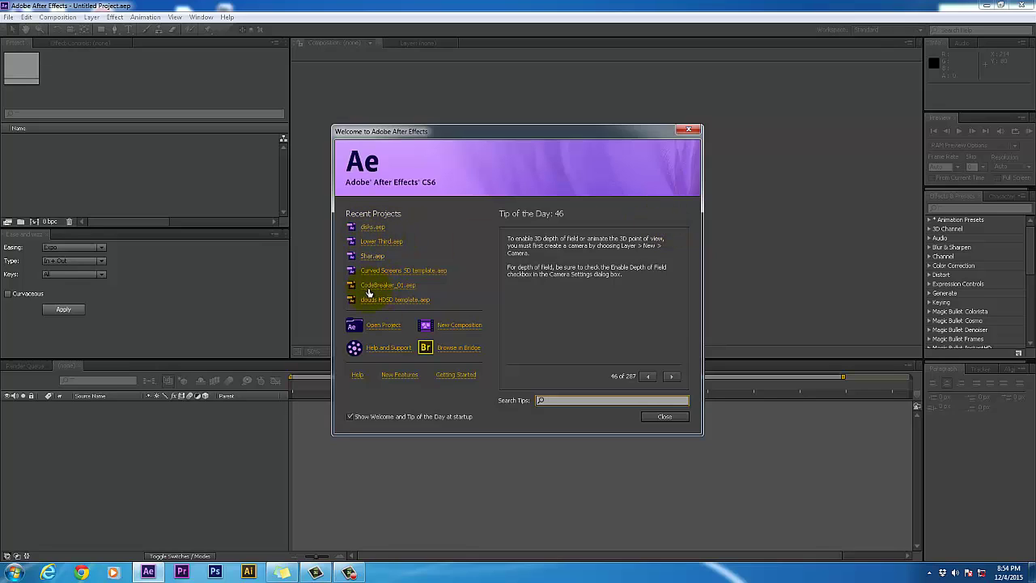
pyautogui.click(663, 417)
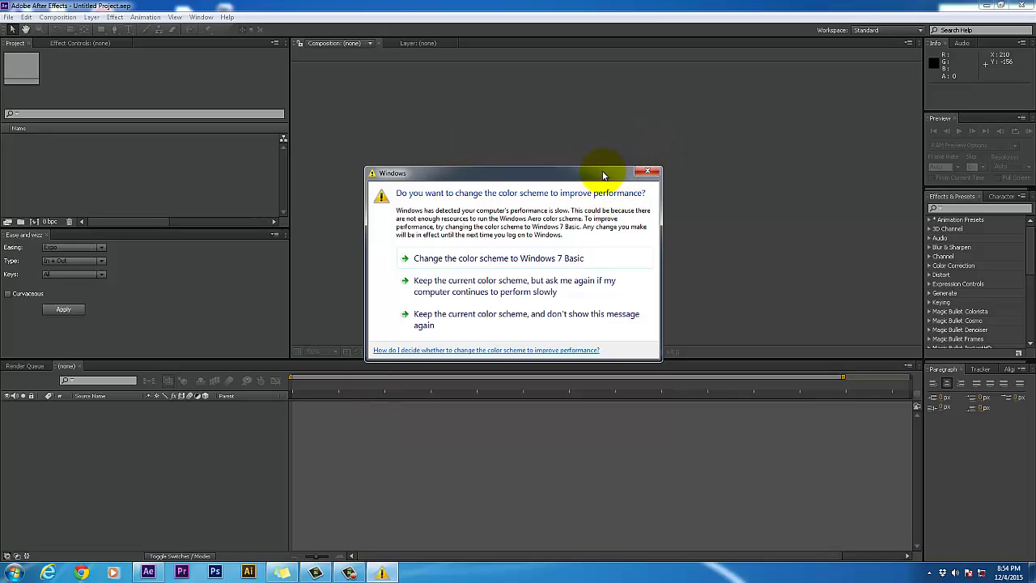
pyautogui.click(647, 174)
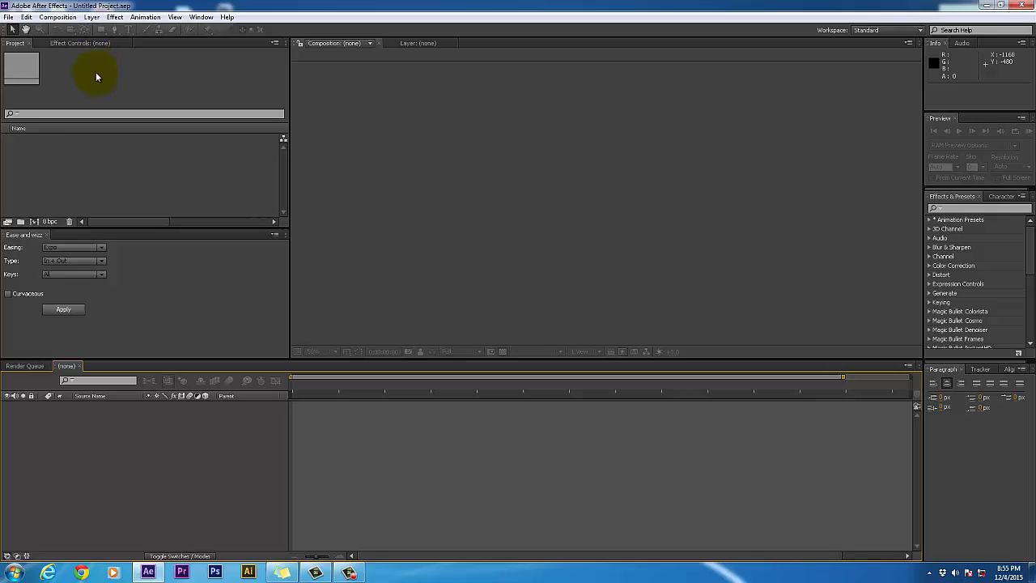
# - Create a composition named TEST with the HDV/HDTV 720 25 preset and a one-minute duration, and turn viewer refresh back on
pyautogui.click(60, 18)
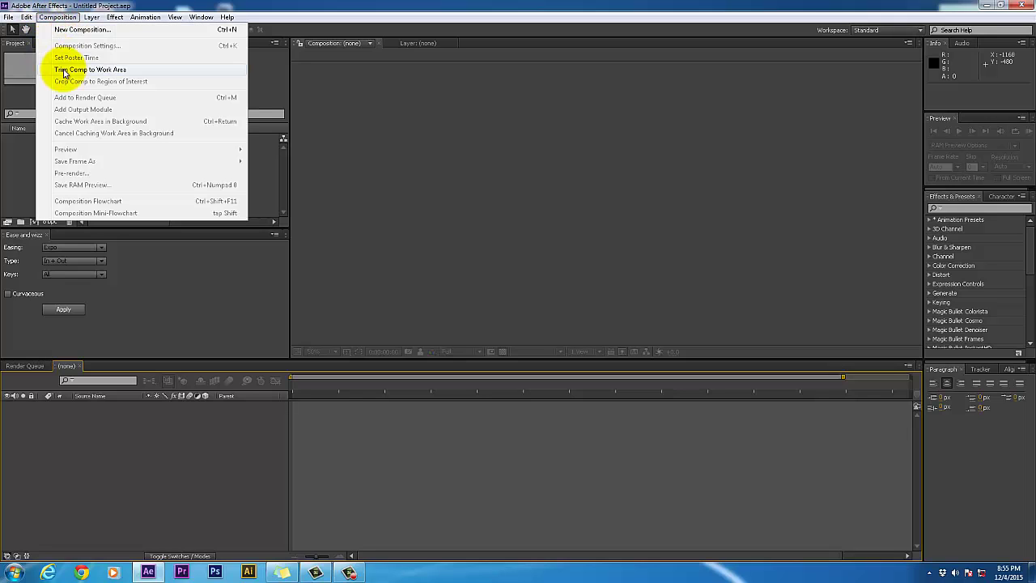
pyautogui.click(78, 29)
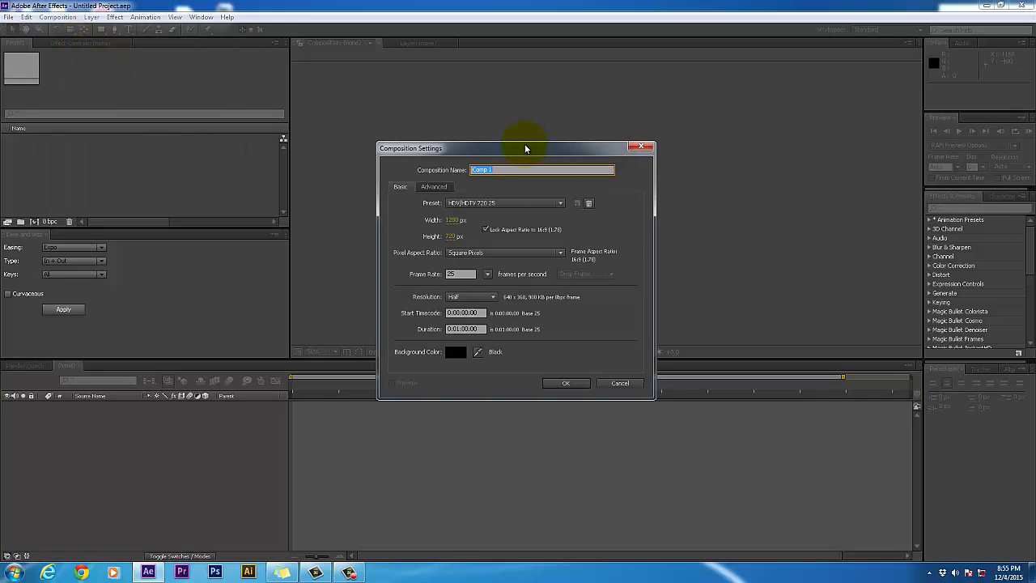
pyautogui.moveTo(524, 144); pyautogui.dragTo(465, 161)
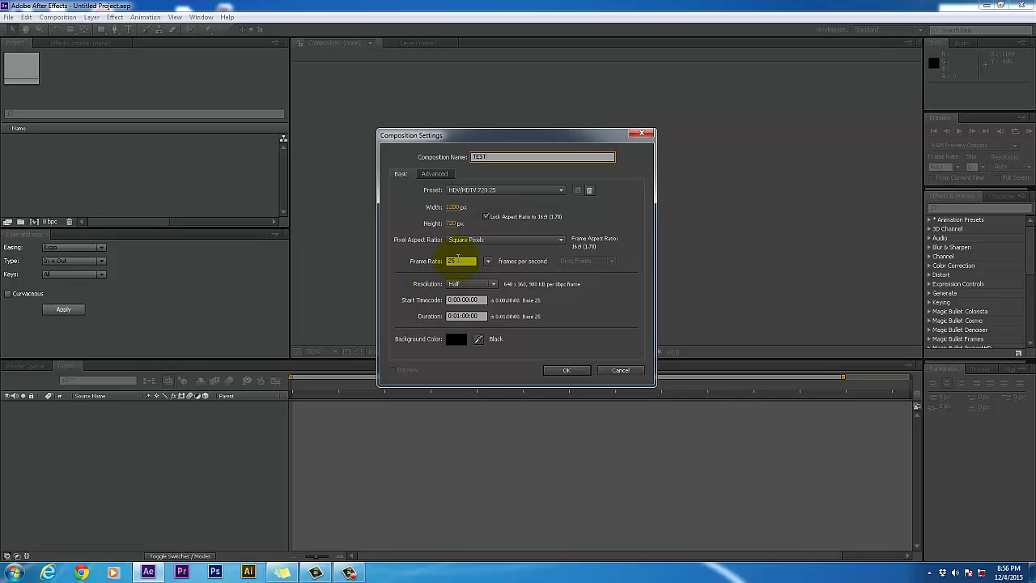
pyautogui.click(454, 260)
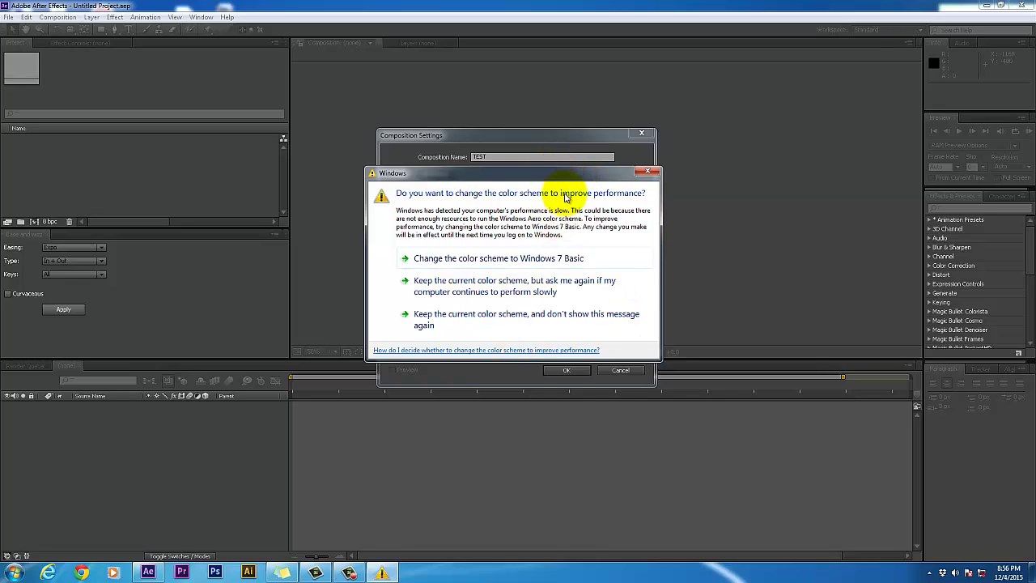
pyautogui.click(648, 172)
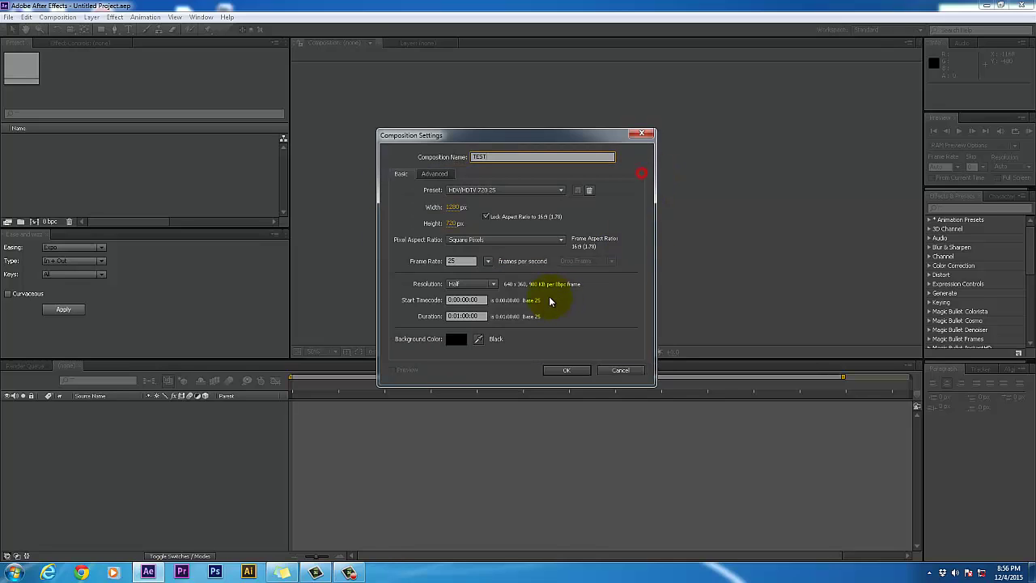
pyautogui.click(564, 370)
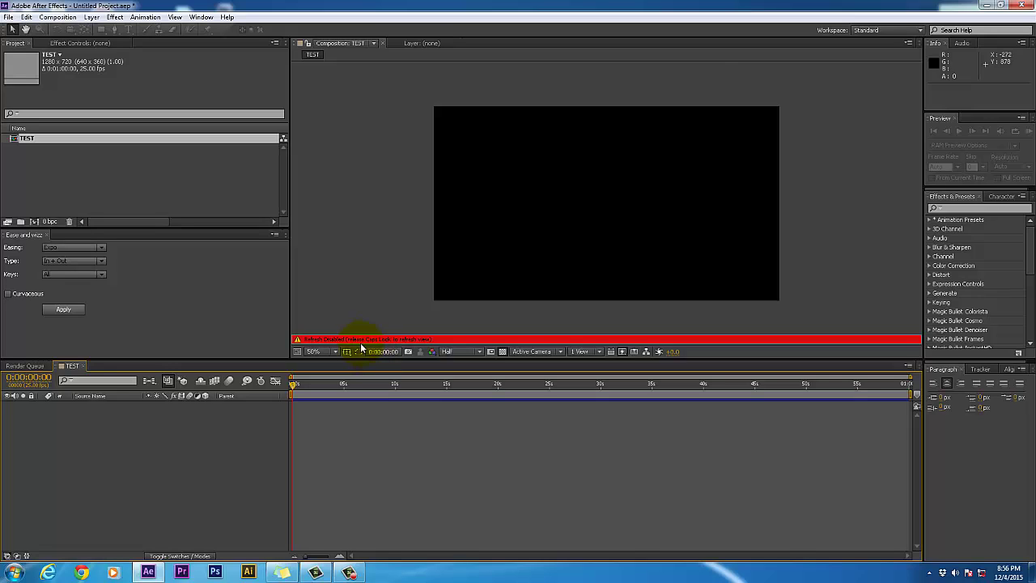
pyautogui.press('capslock')
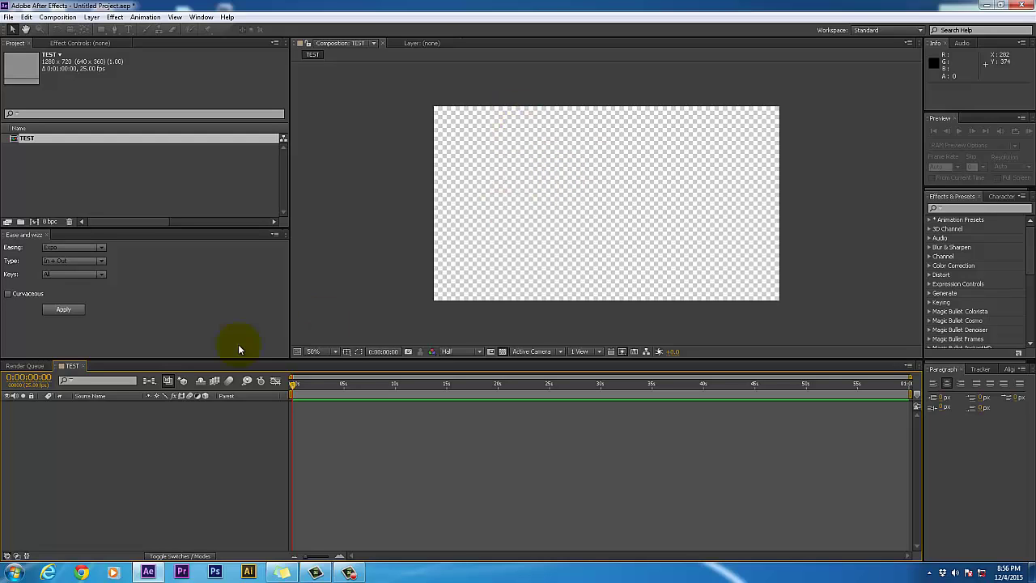
# - Import the gm logo image from the Data (D:) drive into the project
pyautogui.click(120, 449)
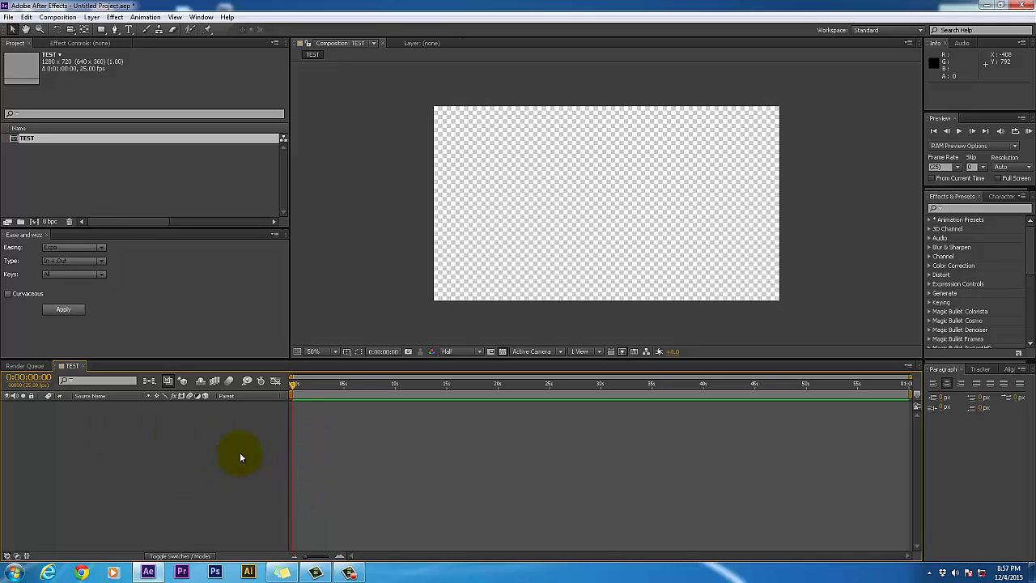
pyautogui.doubleClick(145, 164)
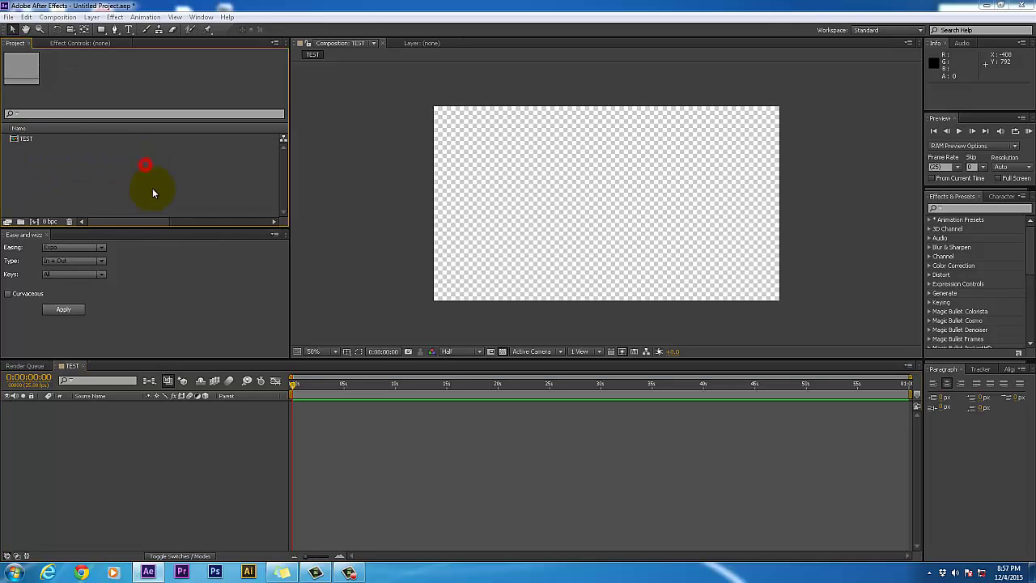
pyautogui.click(29, 106)
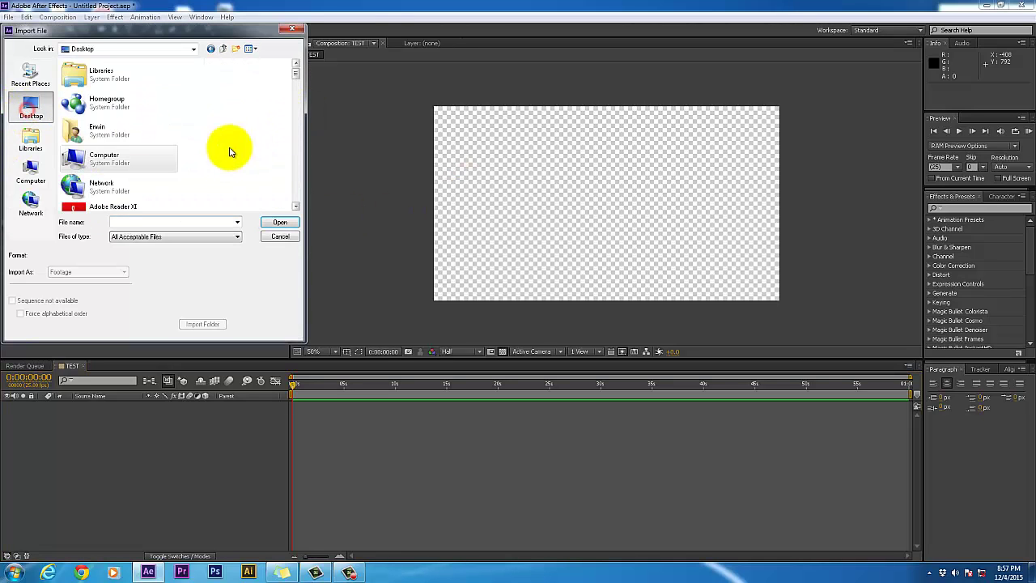
pyautogui.click(31, 168)
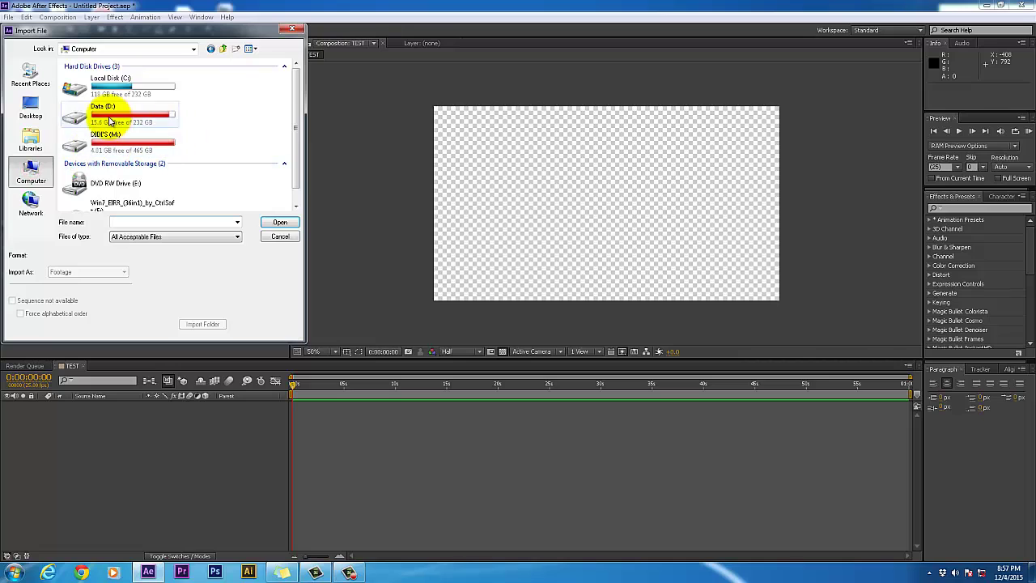
pyautogui.doubleClick(105, 112)
pyautogui.moveTo(296, 101); pyautogui.dragTo(294, 182)
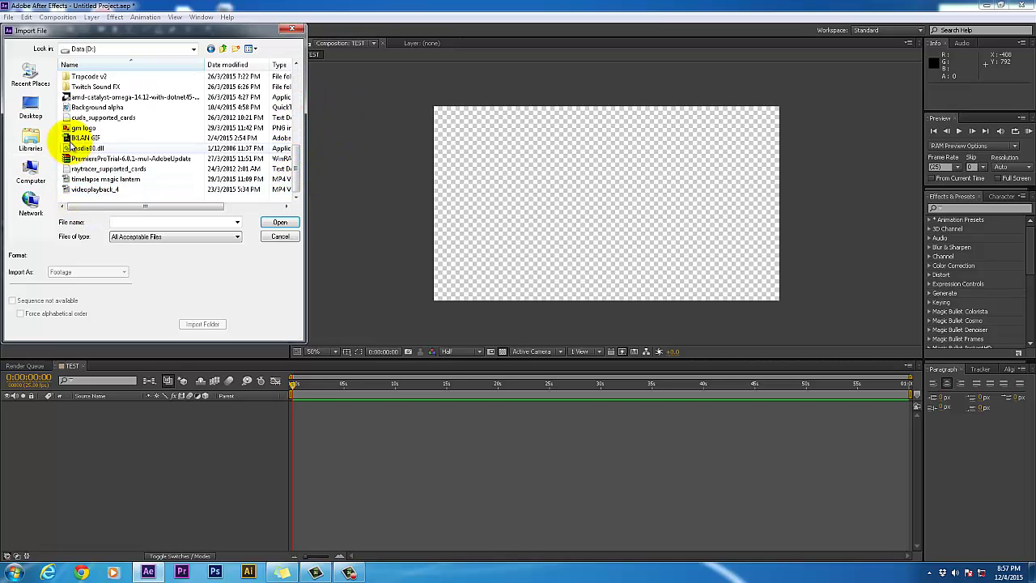
pyautogui.click(82, 127)
pyautogui.click(279, 222)
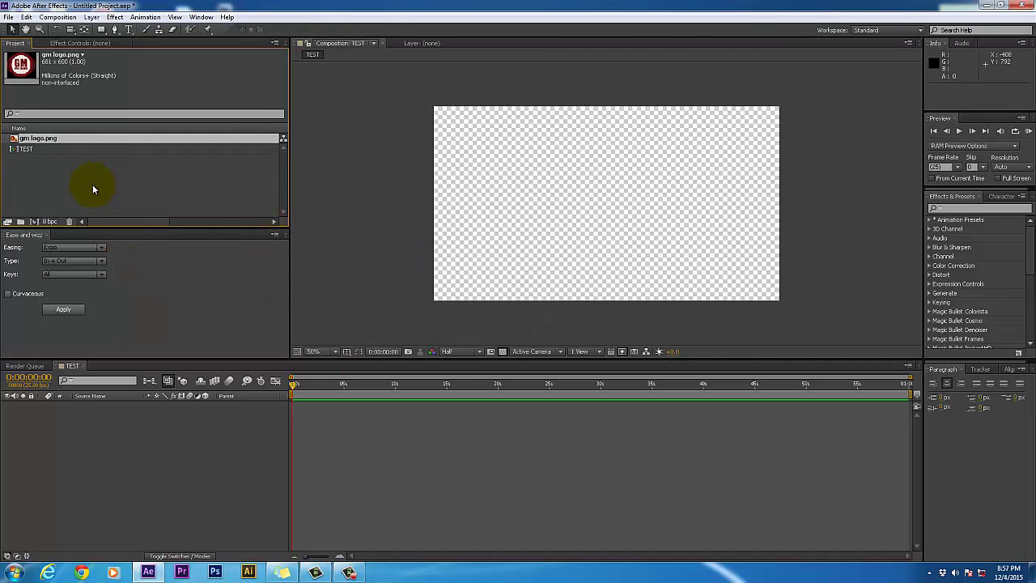
# - Add gm logo.png to the TEST composition as a layer and deselect it
pyautogui.click(48, 166)
pyautogui.click(35, 140)
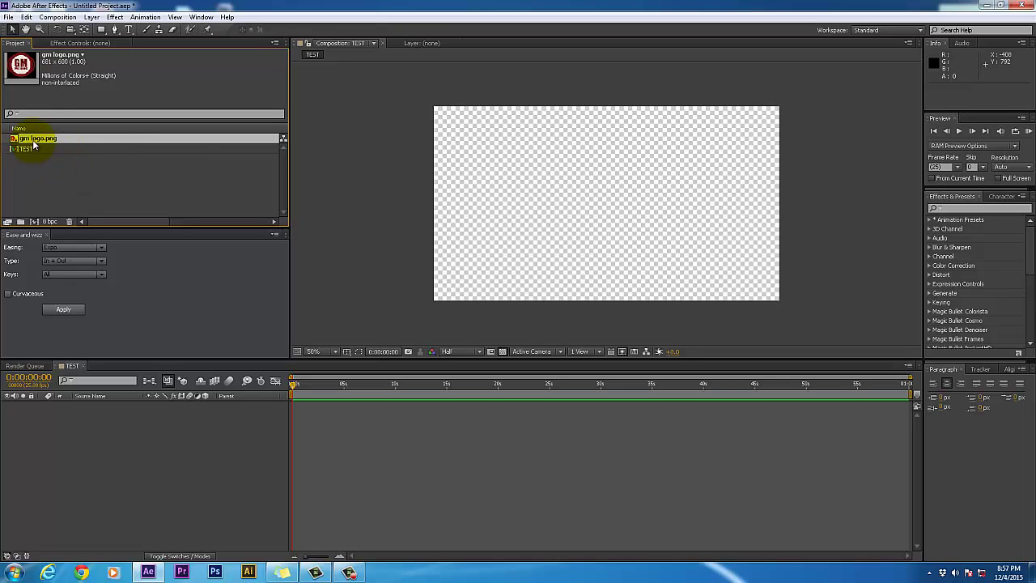
pyautogui.moveTo(34, 138); pyautogui.dragTo(70, 438)
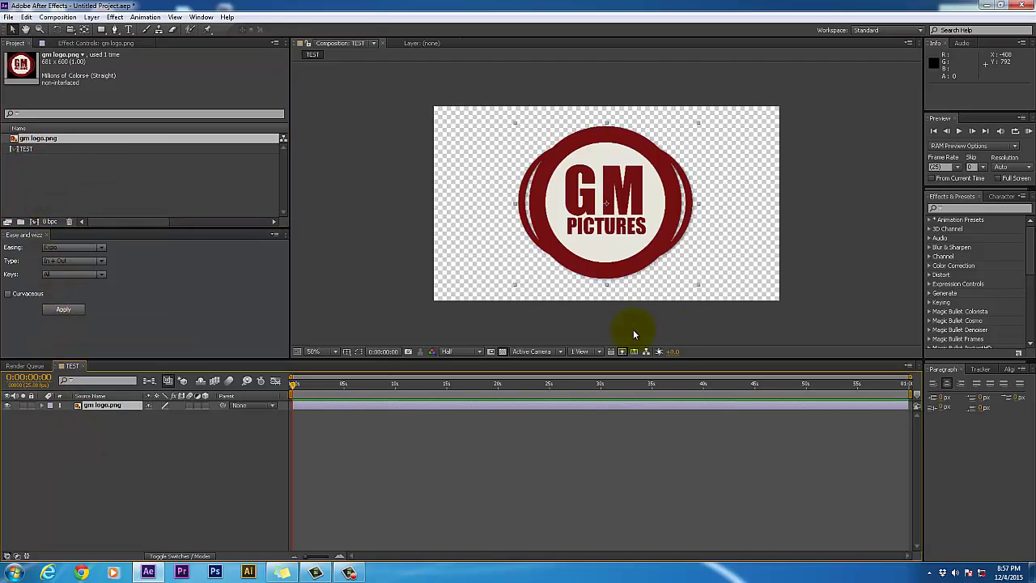
pyautogui.click(382, 202)
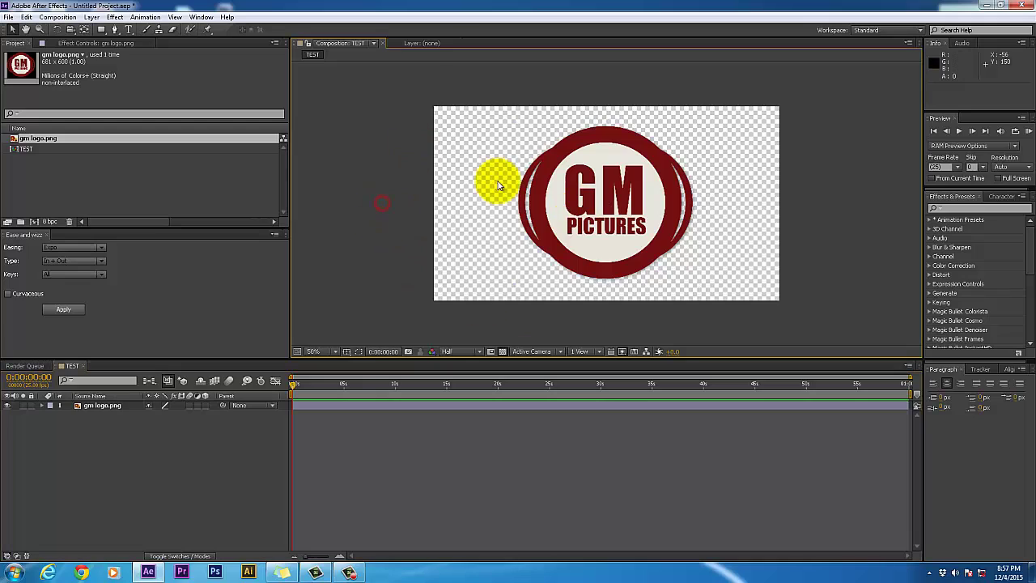
pyautogui.click(116, 408)
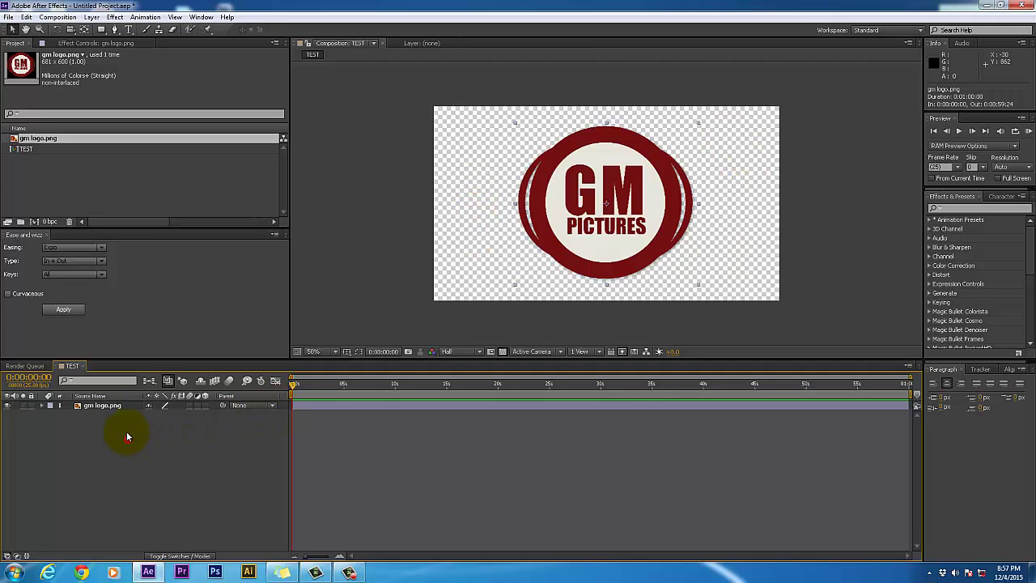
pyautogui.click(101, 405)
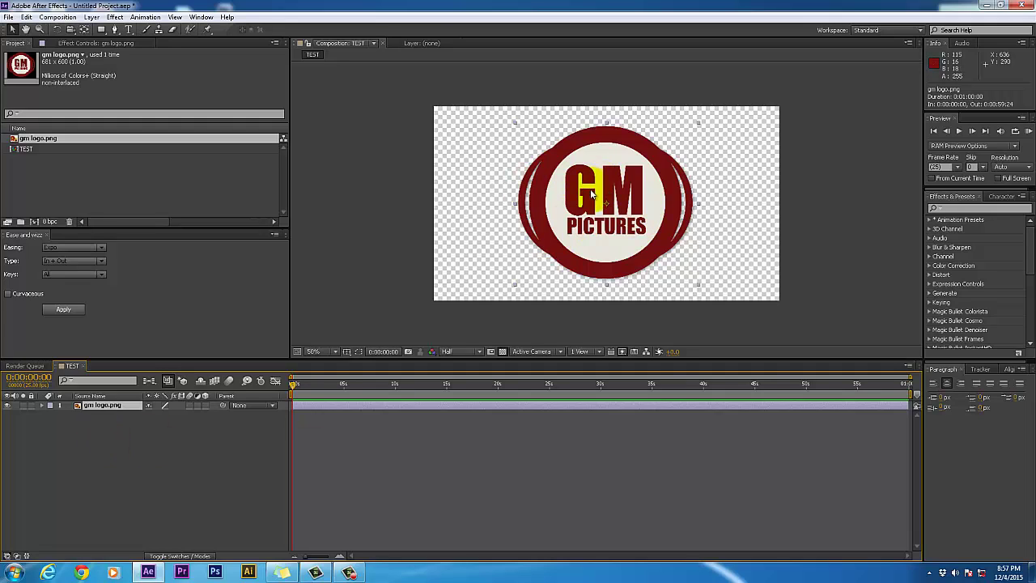
pyautogui.click(479, 130)
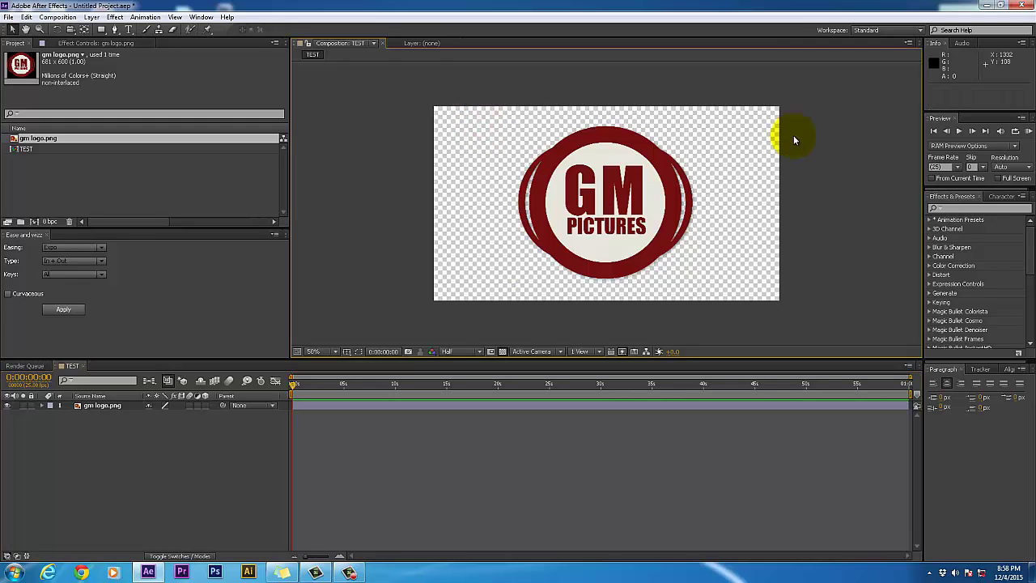
pyautogui.click(208, 440)
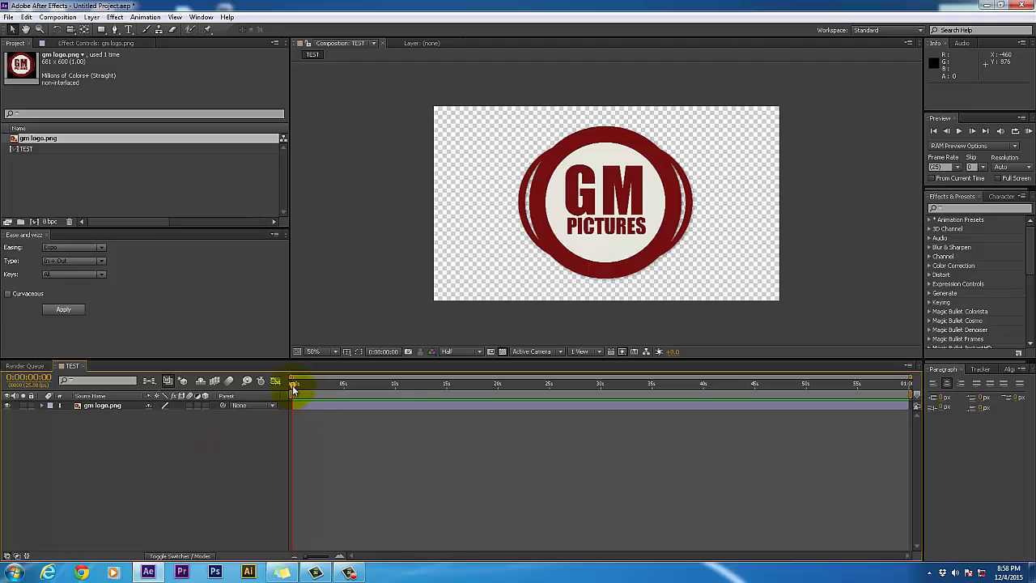
pyautogui.click(91, 405)
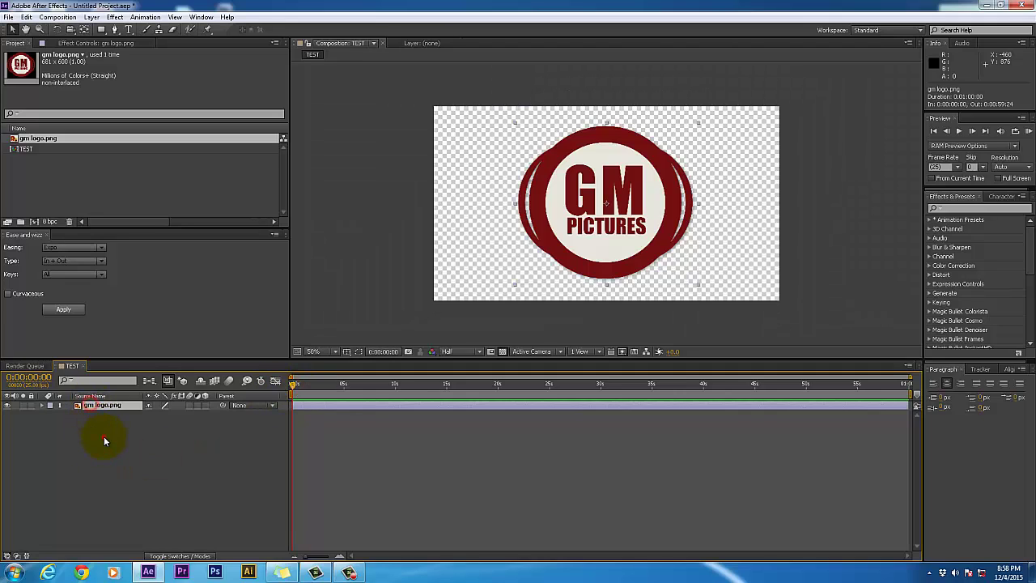
pyautogui.click(104, 440)
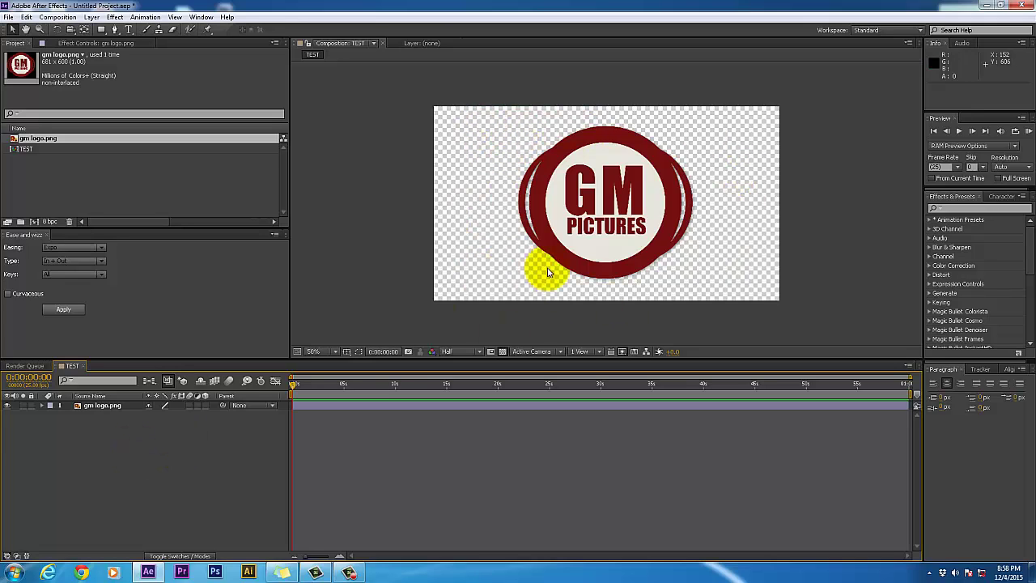
pyautogui.click(97, 405)
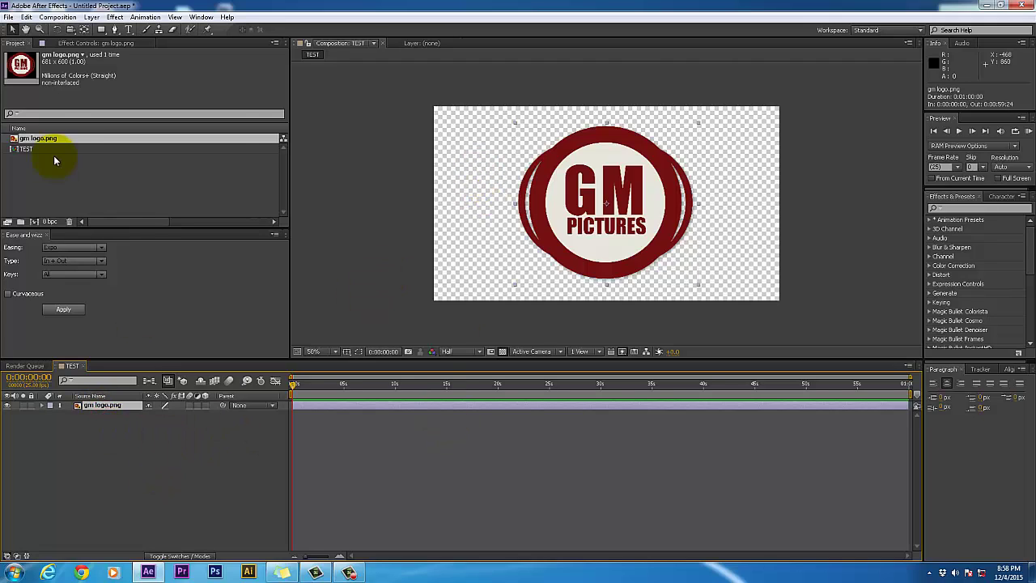
# - Rename the TEST composition to gremedia pictures, change its preset to HDTV 1080 25, and deselect the logo layer
pyautogui.click(58, 17)
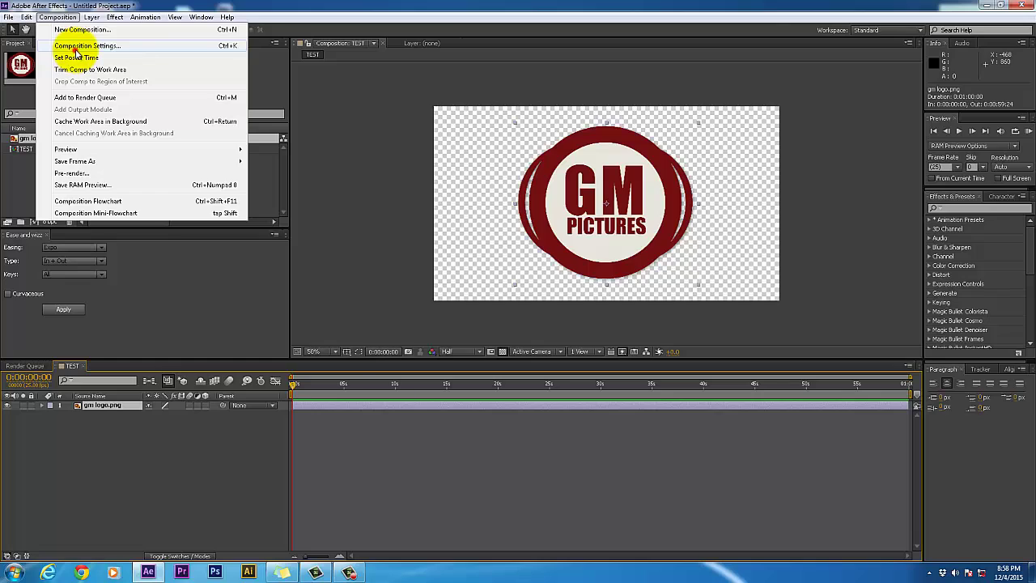
pyautogui.click(76, 49)
pyautogui.moveTo(501, 138)
pyautogui.mouseDown()
pyautogui.moveTo(263, 107)
pyautogui.moveTo(233, 92)
pyautogui.mouseUp()
pyautogui.doubleClick(227, 108)
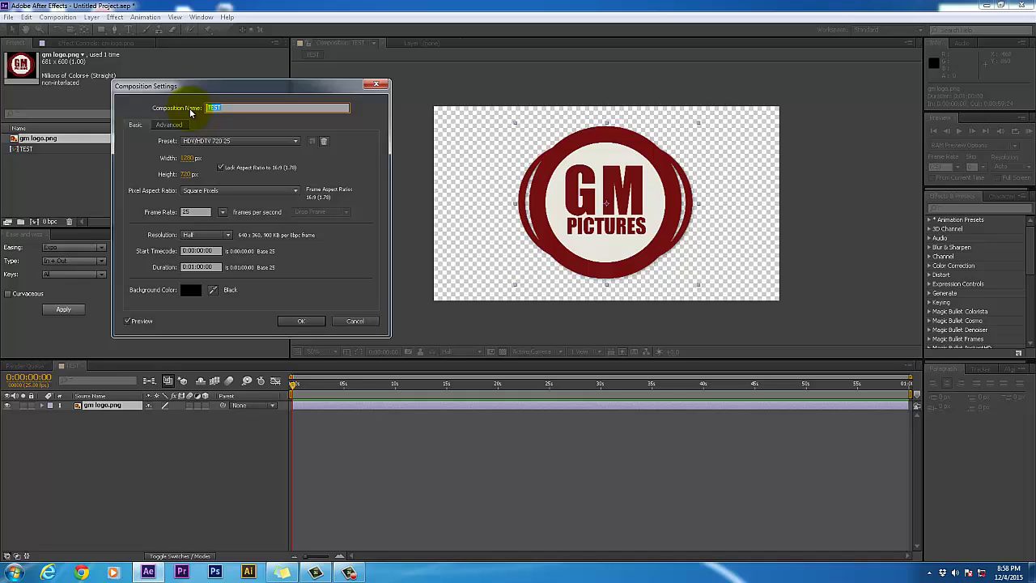
pyautogui.write('gremedia pictures')
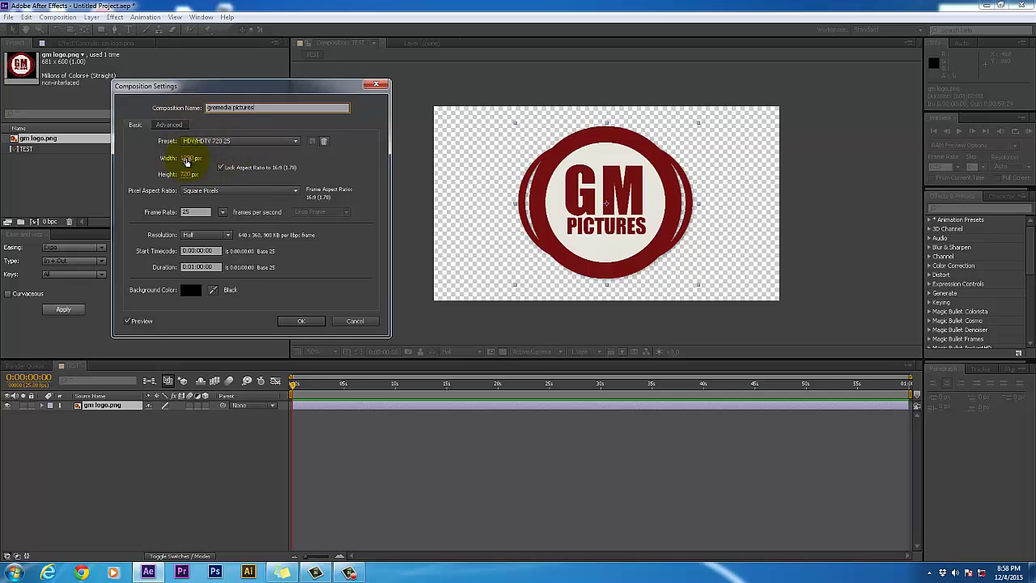
pyautogui.click(297, 142)
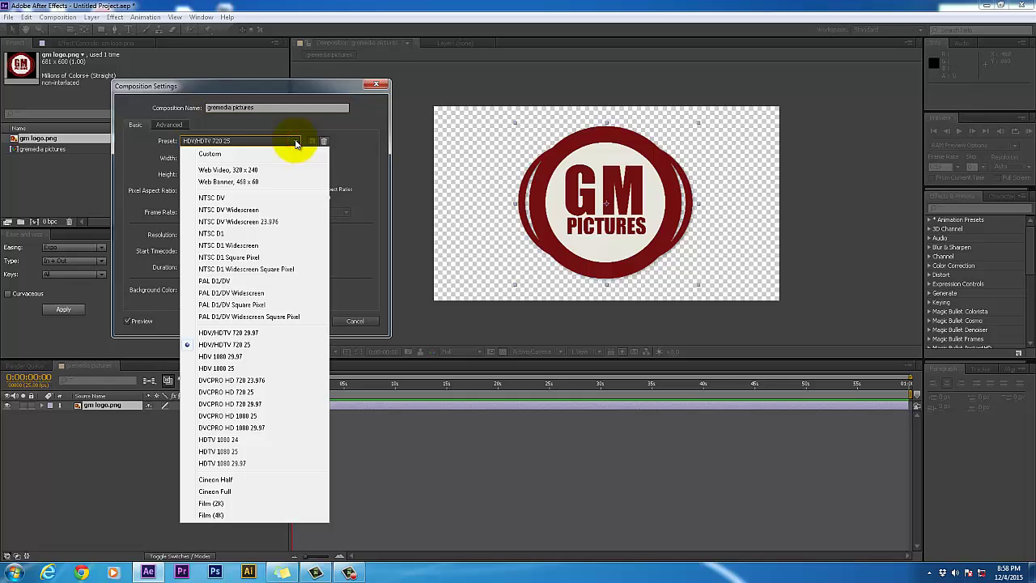
pyautogui.click(226, 452)
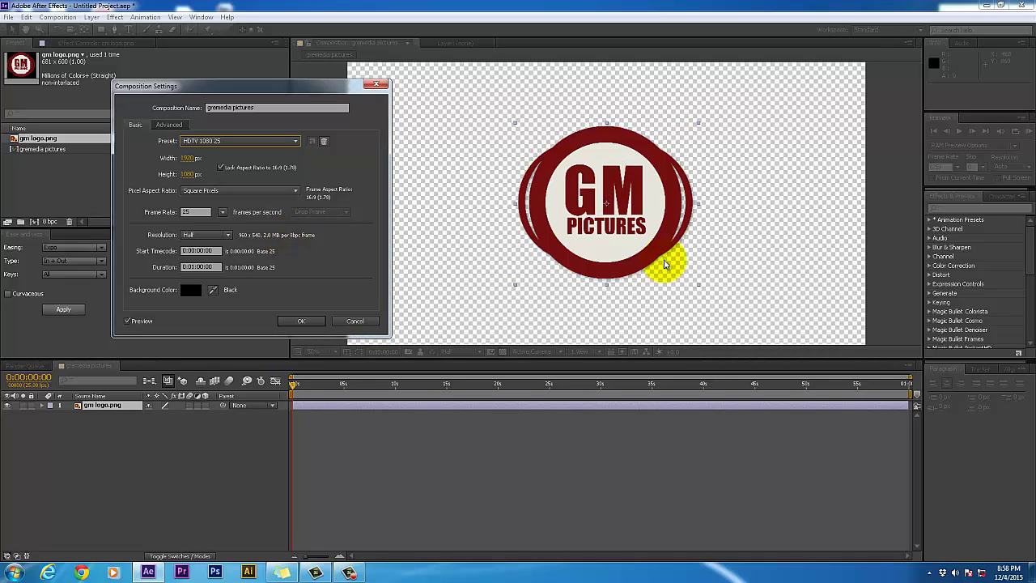
pyautogui.click(297, 321)
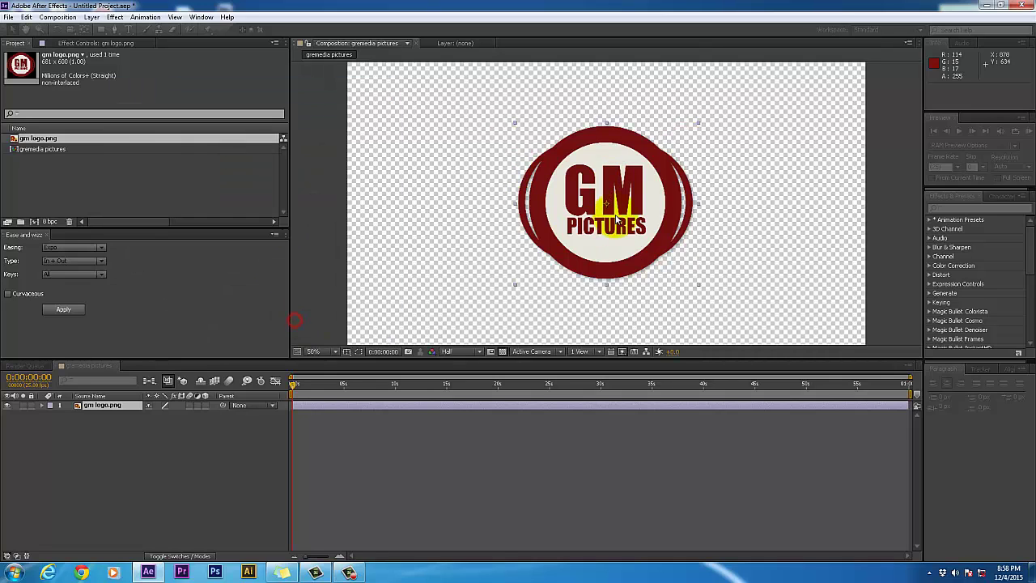
pyautogui.scroll(-1, 603, 239)
pyautogui.click(434, 233)
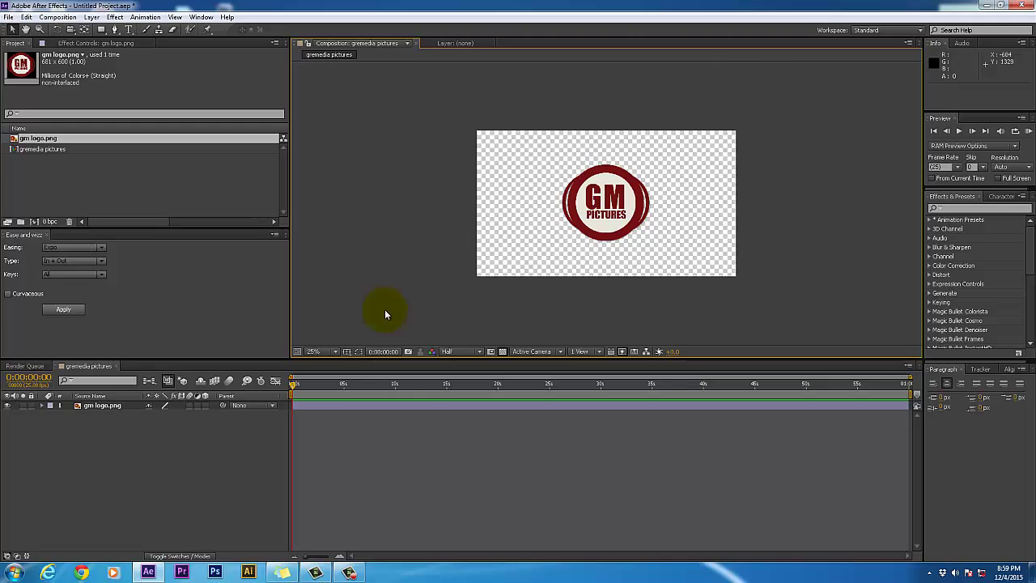
pyautogui.click(217, 457)
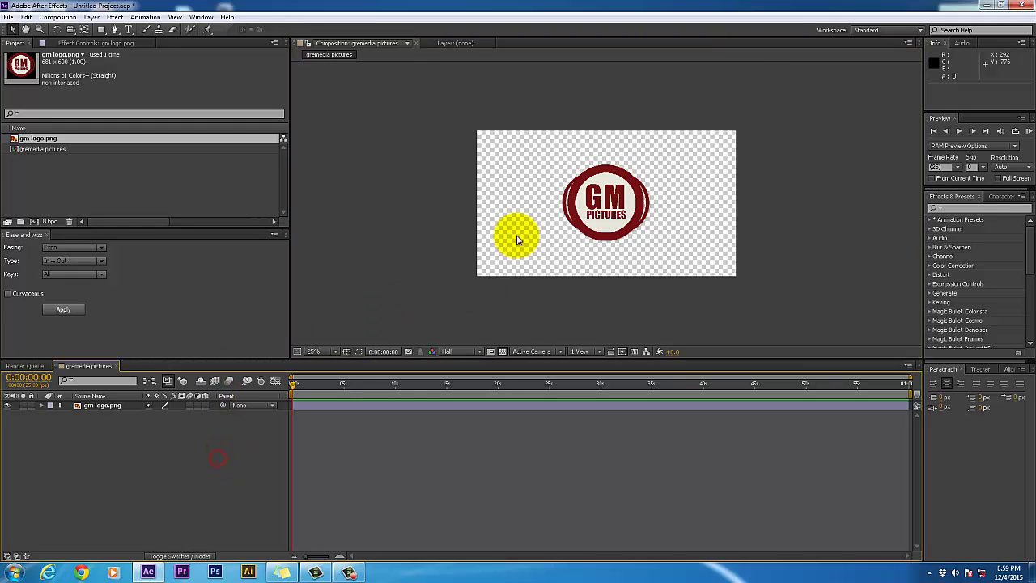
pyautogui.click(440, 120)
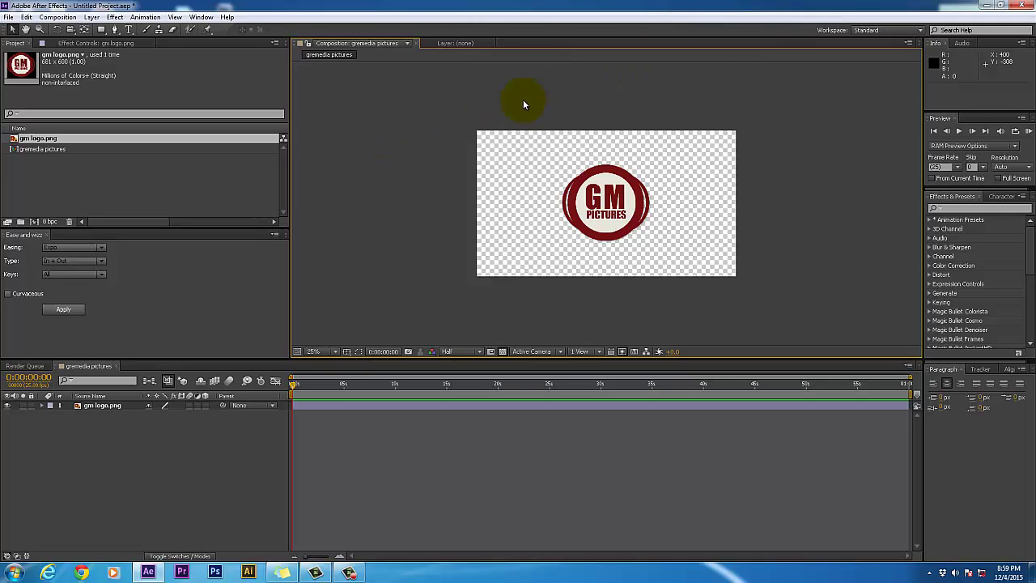
# - Browse to the M: drive in Windows Explorer, play the TIME FREEZE FINAL video in Media Player Classic, and close the player
pyautogui.click(988, 7)
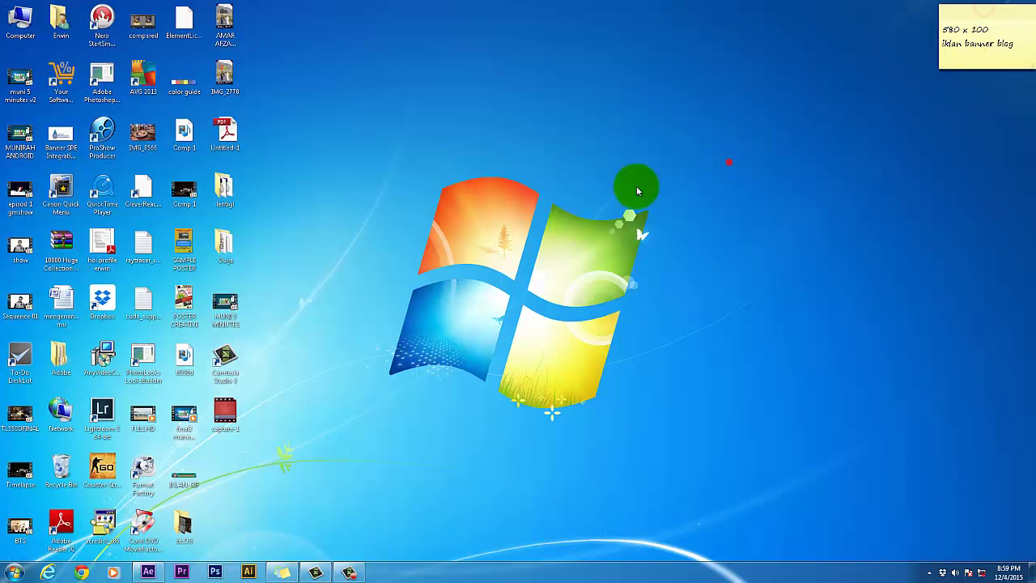
pyautogui.doubleClick(20, 25)
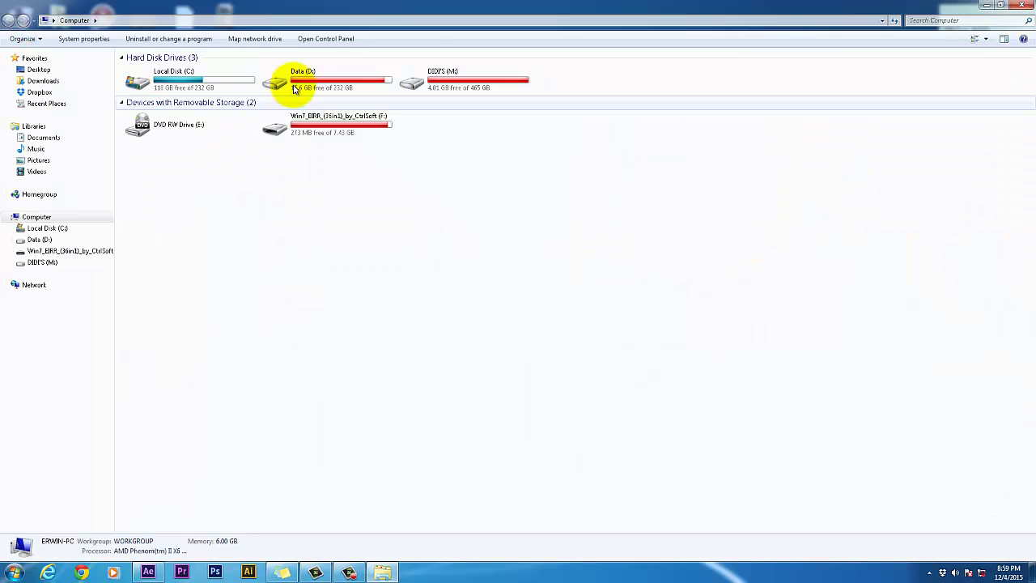
pyautogui.doubleClick(301, 81)
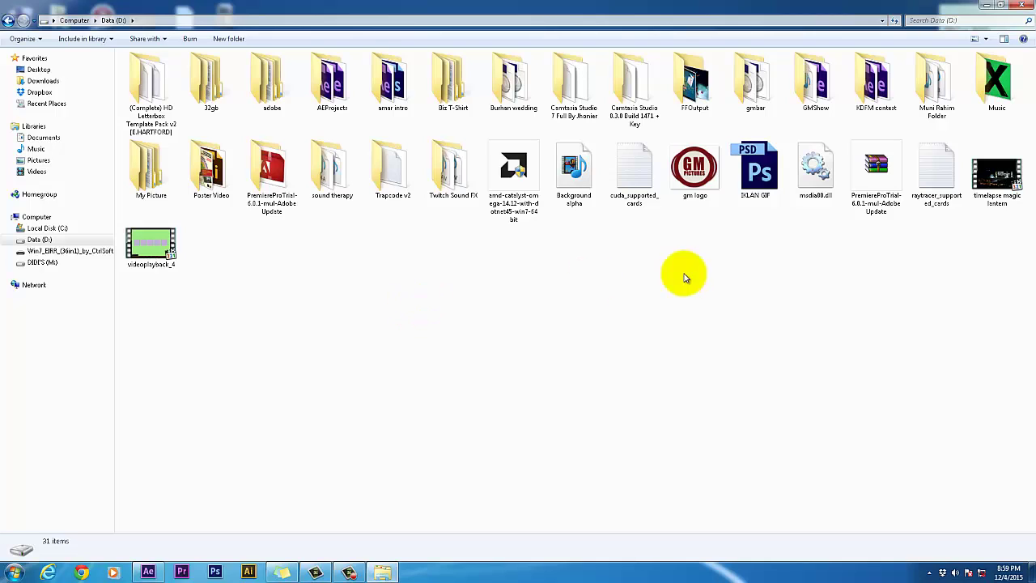
pyautogui.click(42, 262)
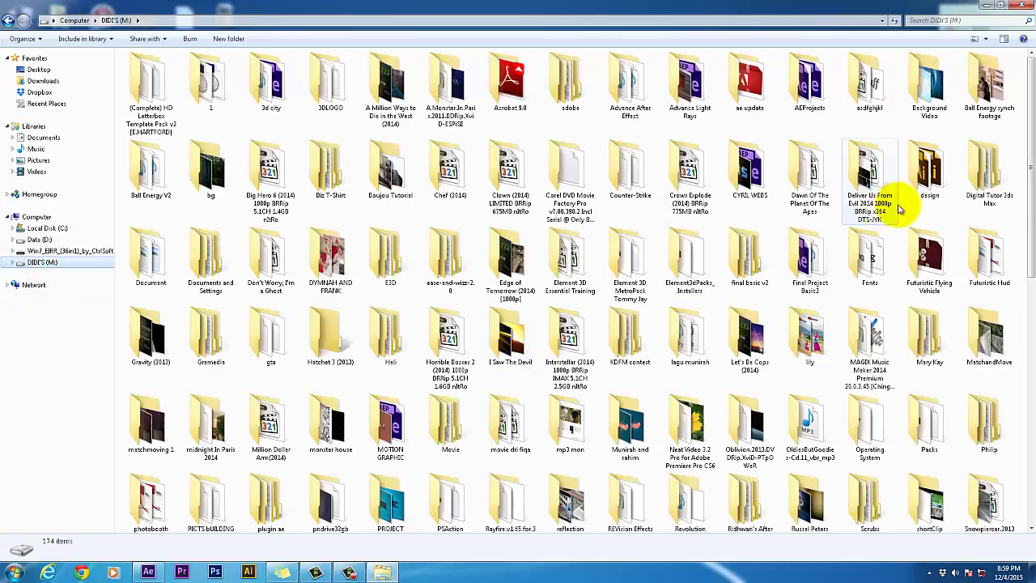
pyautogui.moveTo(1027, 210); pyautogui.dragTo(1031, 442)
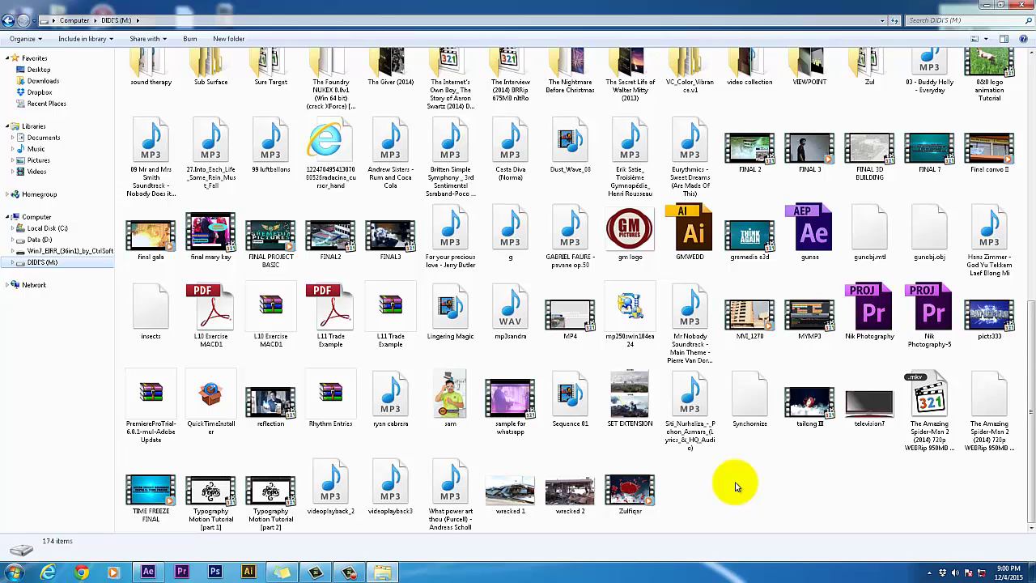
pyautogui.rightClick(153, 503)
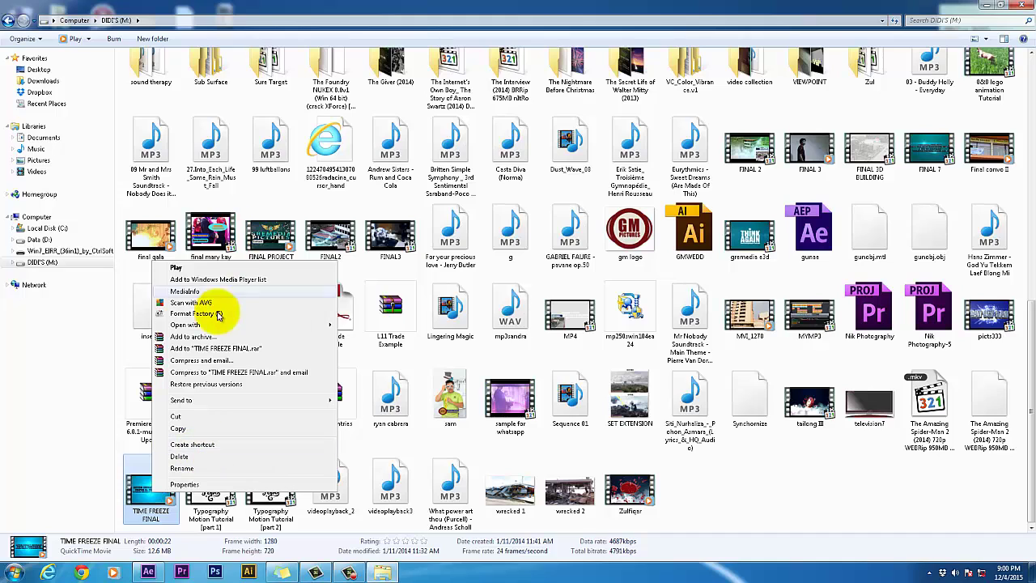
pyautogui.moveTo(231, 326)
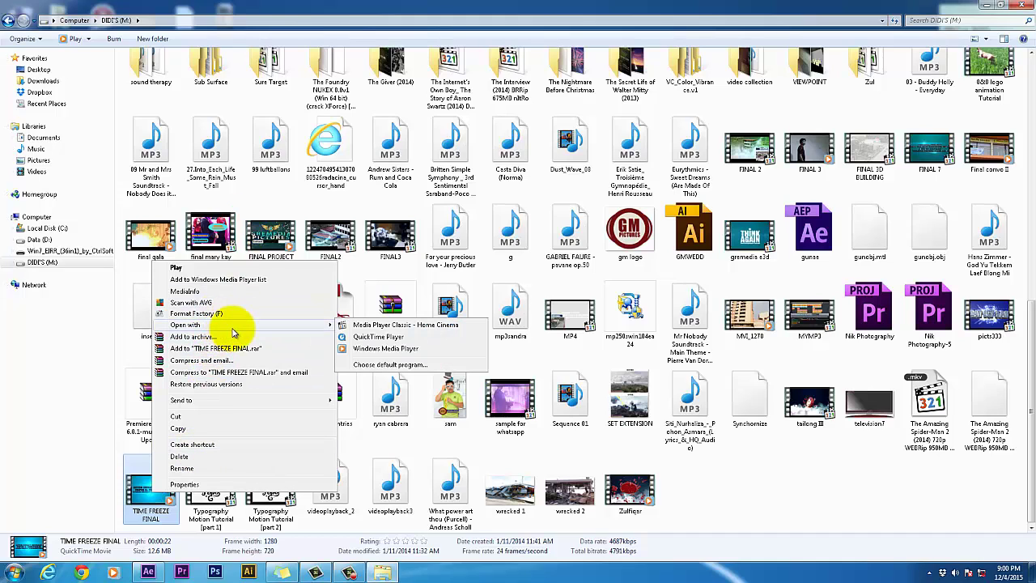
pyautogui.click(382, 327)
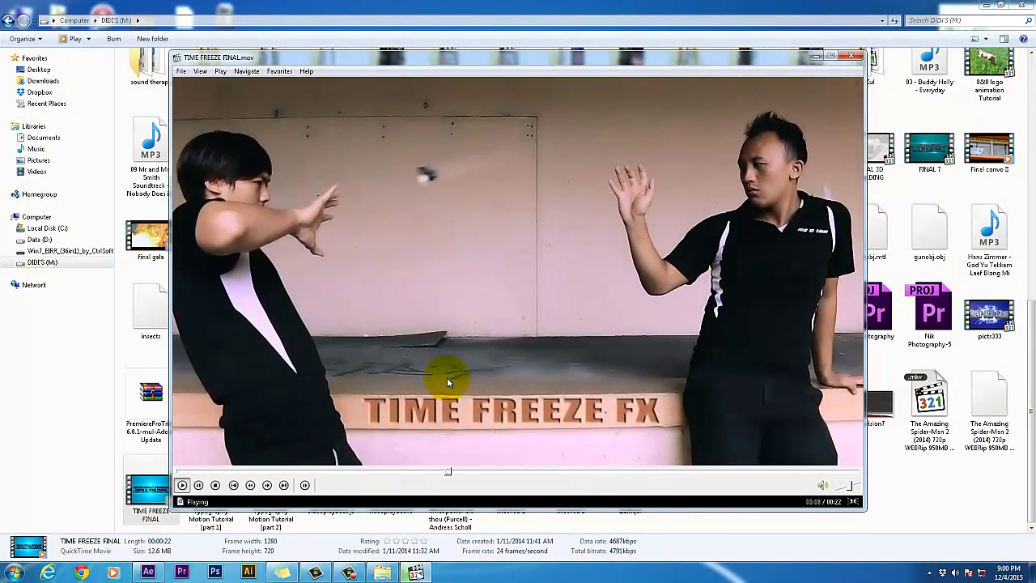
pyautogui.click(852, 57)
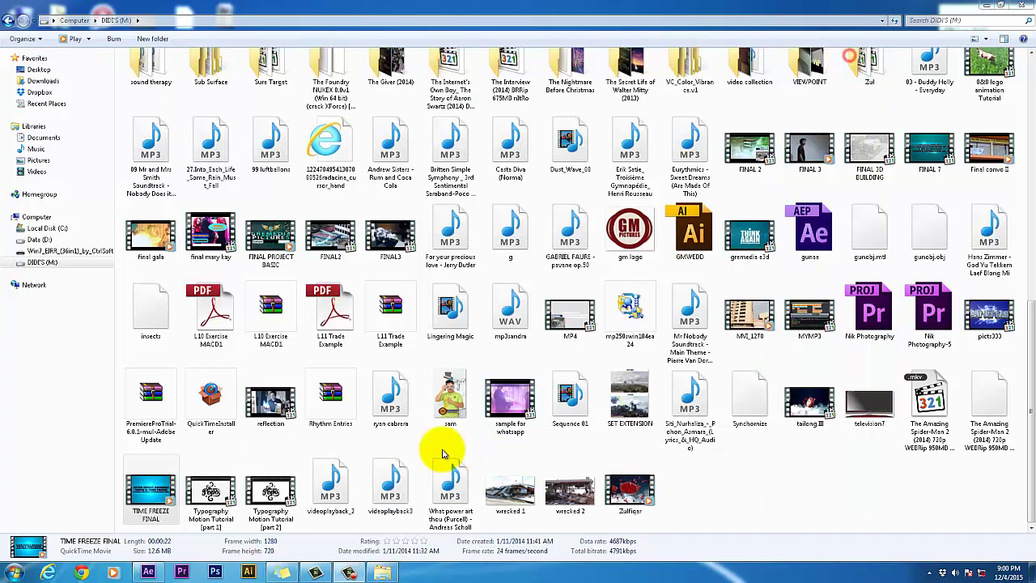
# - Play the reflection video from the M: drive and close the player
pyautogui.click(757, 481)
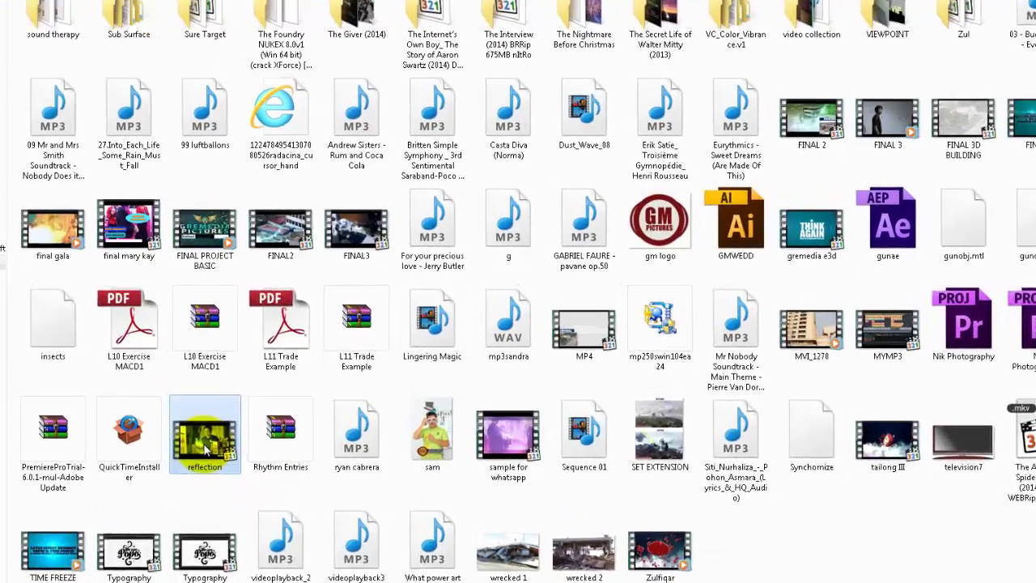
pyautogui.rightClick(270, 405)
pyautogui.click(246, 144)
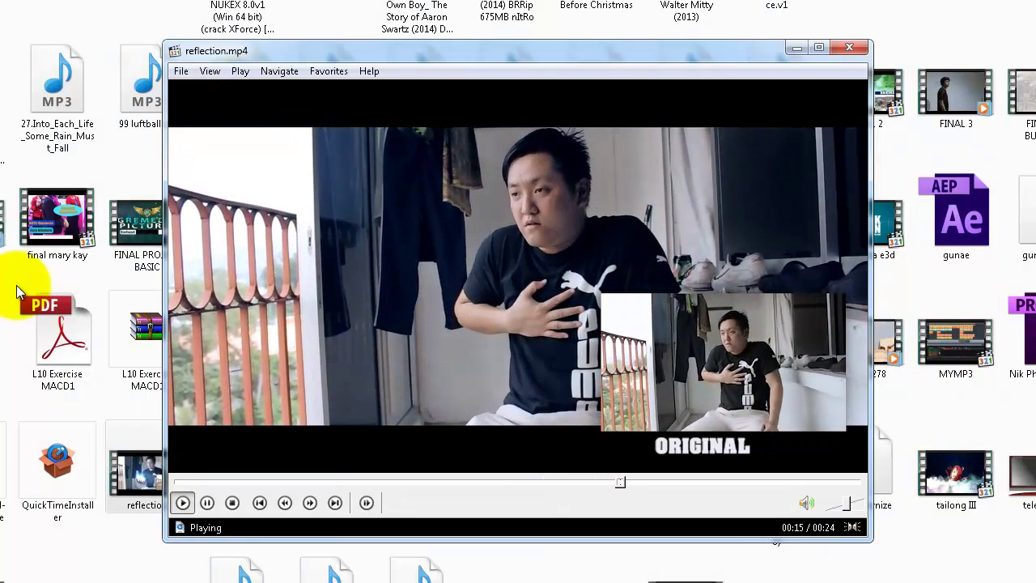
pyautogui.click(849, 47)
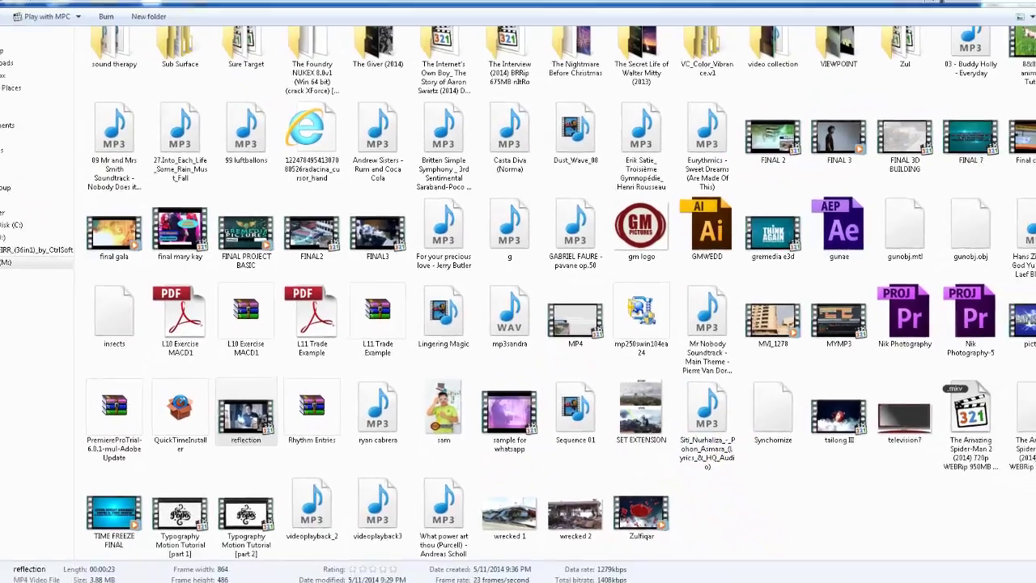
# - Switch back to After Effects and dismiss the Windows color scheme prompts without changing the scheme
pyautogui.press('super+d')
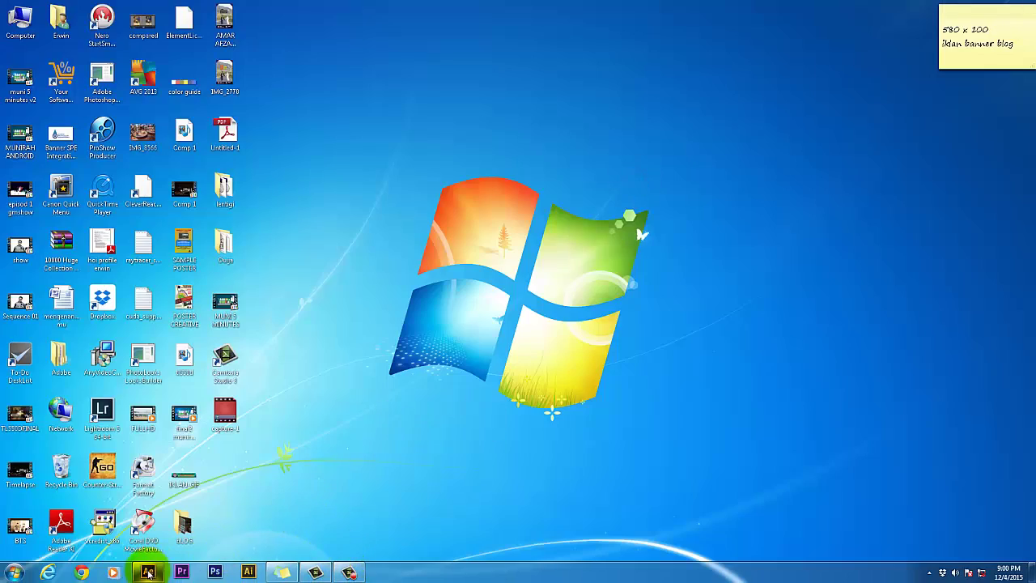
pyautogui.click(145, 570)
pyautogui.click(225, 461)
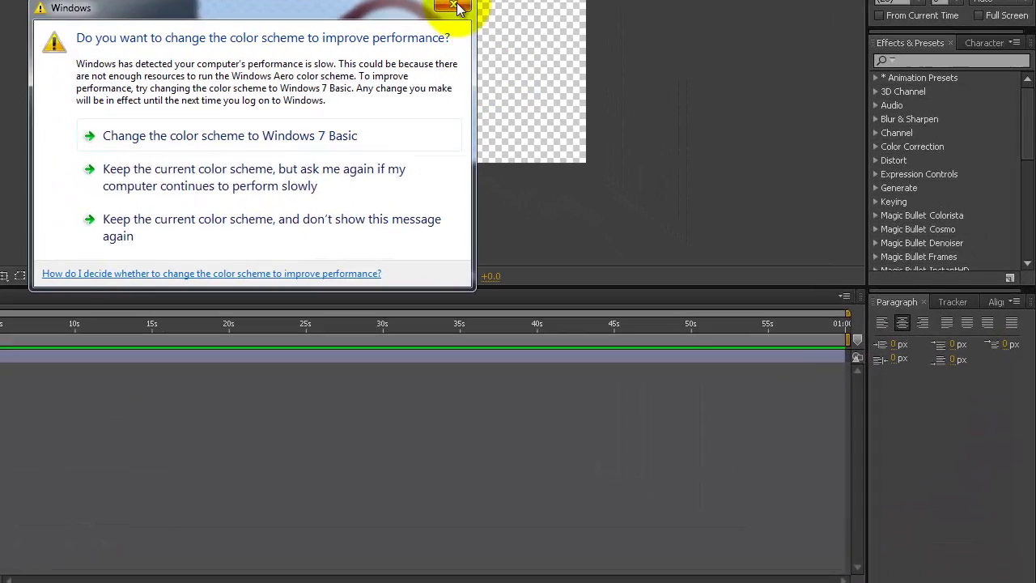
pyautogui.click(648, 171)
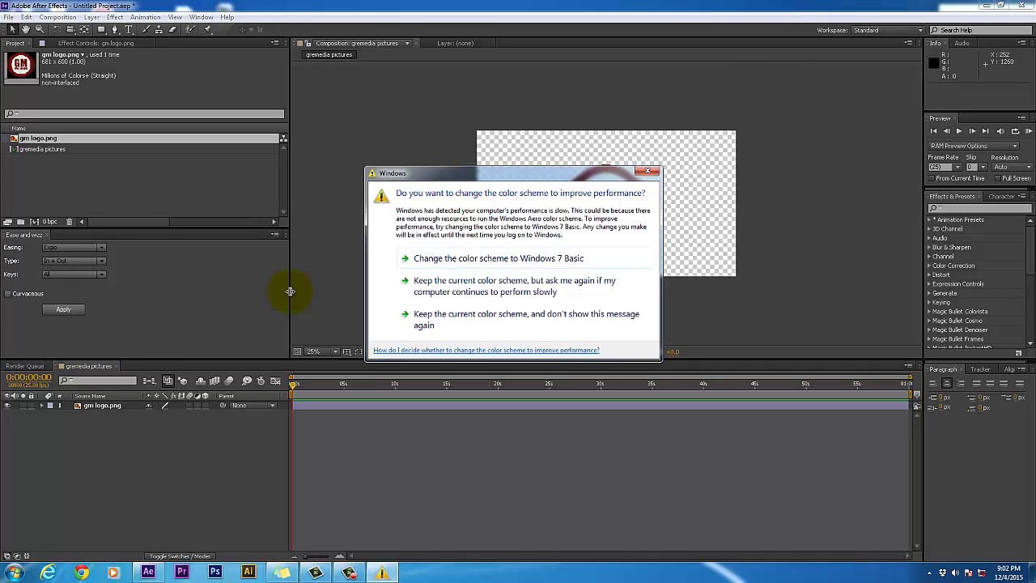
pyautogui.click(648, 173)
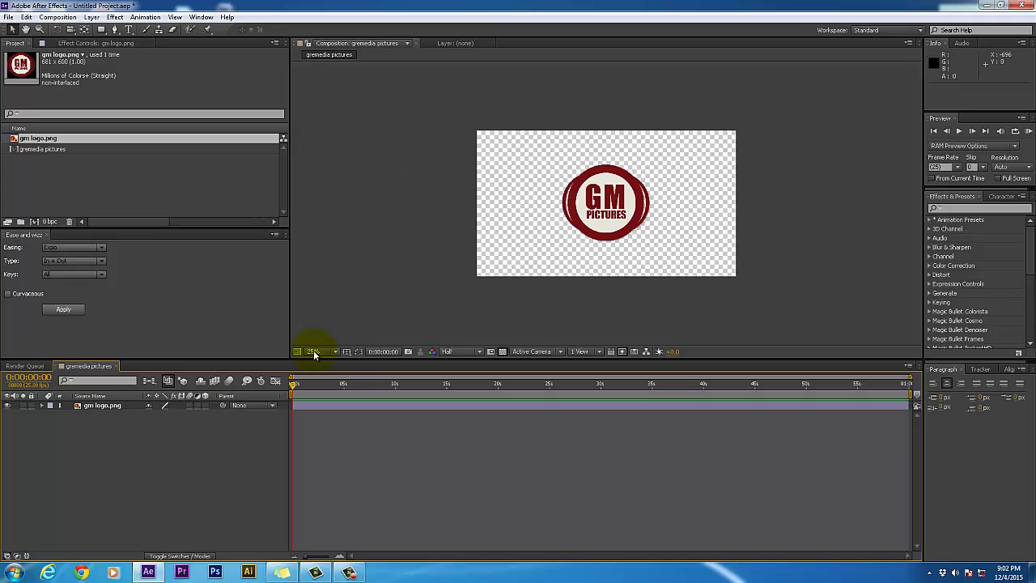
# - Turn off the transparency grid and add a white 1920 x 1080 px solid layer to the gremedia pictures composition
pyautogui.click(502, 352)
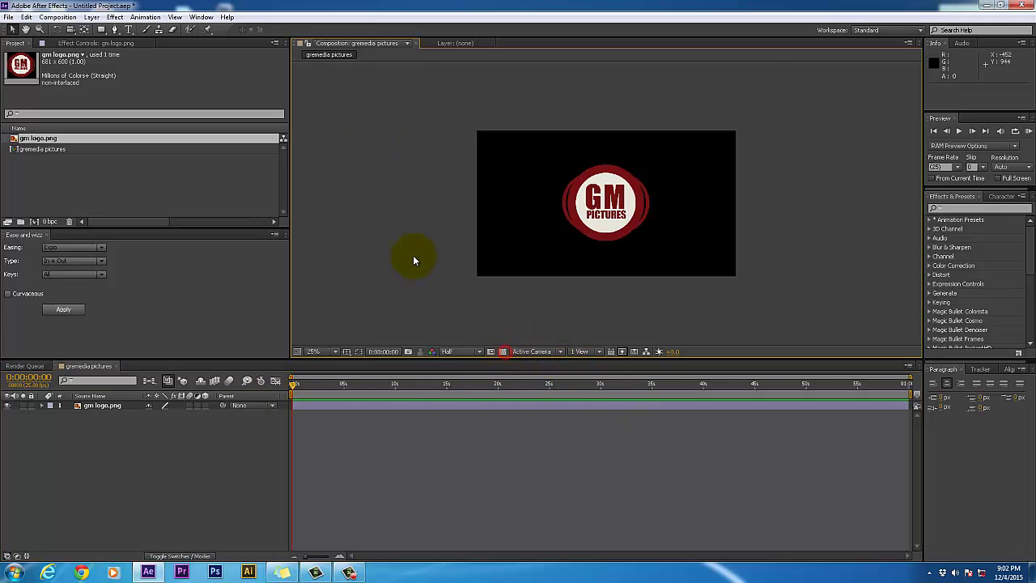
pyautogui.click(219, 405)
pyautogui.click(178, 469)
pyautogui.rightClick(178, 469)
pyautogui.moveTo(307, 351)
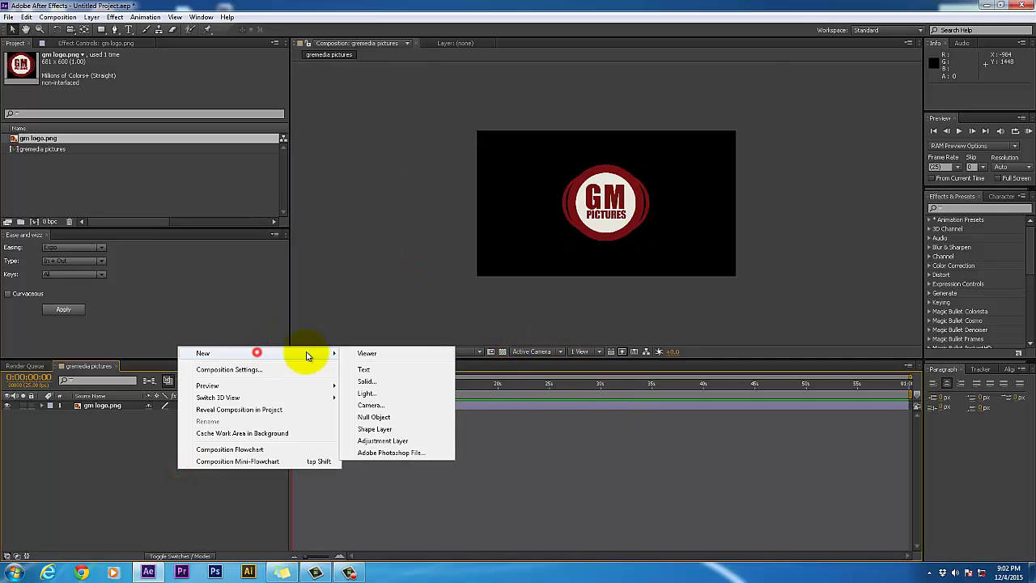
pyautogui.click(386, 384)
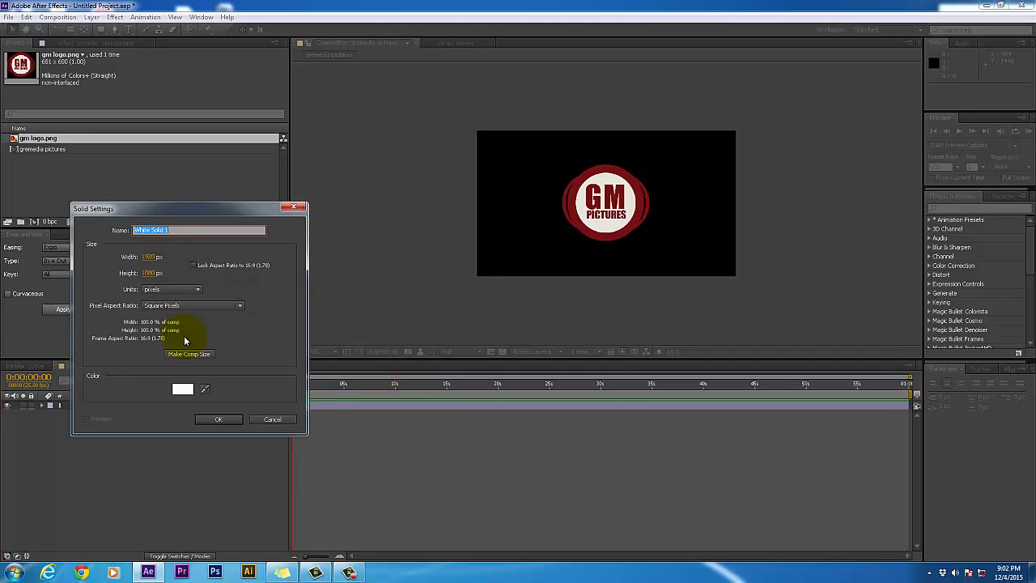
pyautogui.click(217, 419)
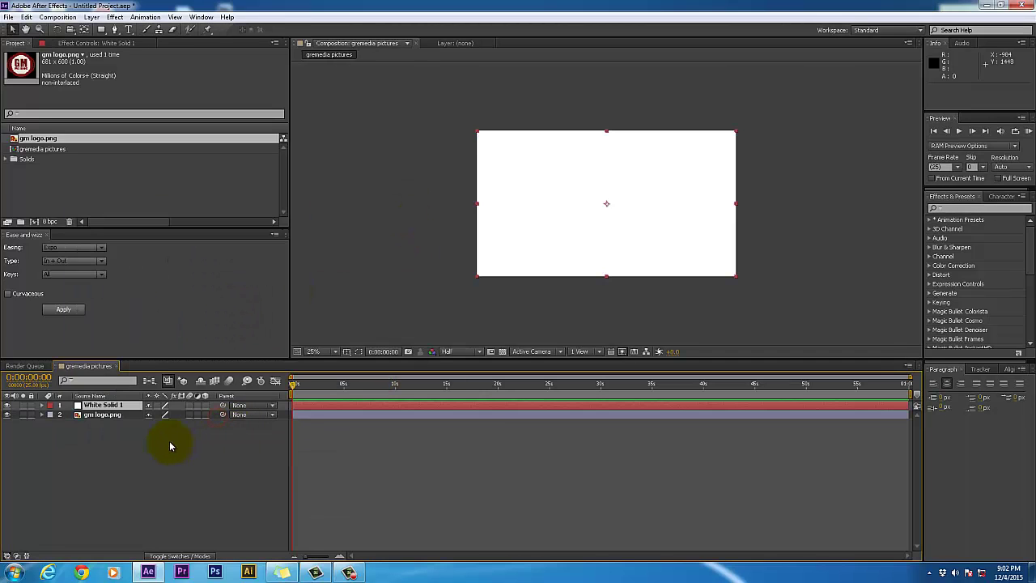
pyautogui.click(169, 440)
# - Apply the Video Copilot Optical Flares effect to the white solid layer
pyautogui.click(100, 405)
pyautogui.press('Return')
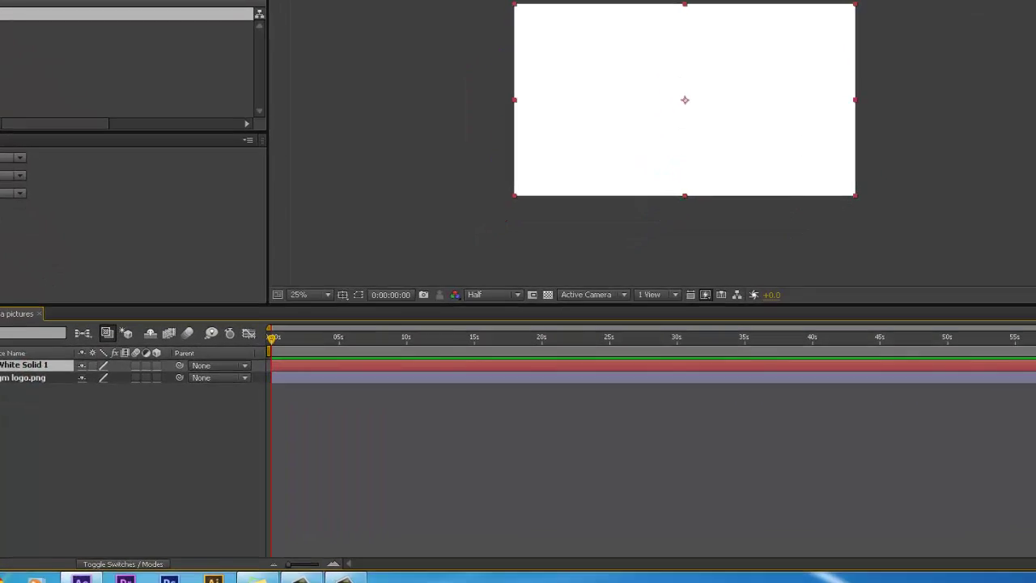
pyautogui.rightClick(72, 27)
pyautogui.moveTo(144, 433)
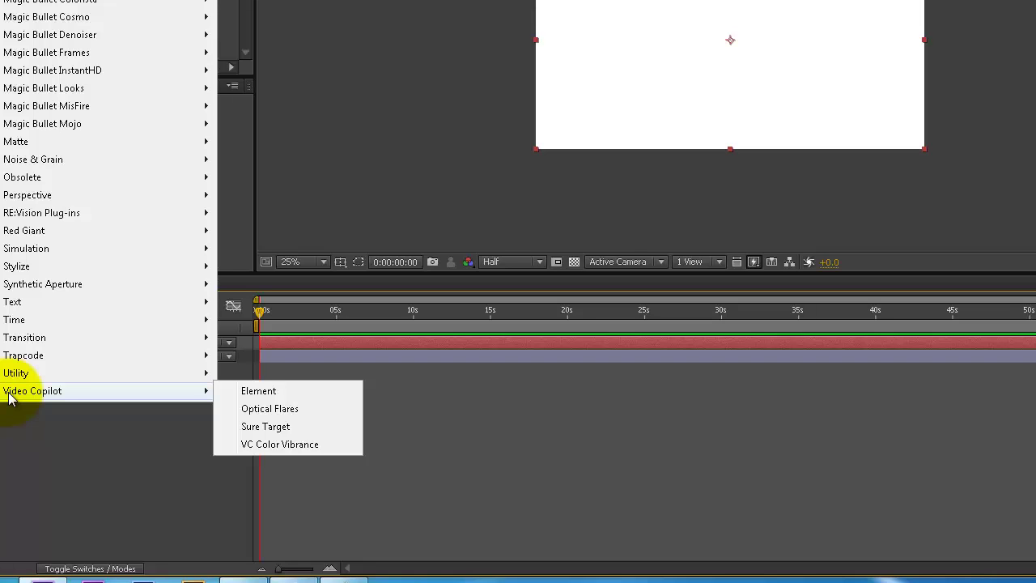
pyautogui.click(261, 411)
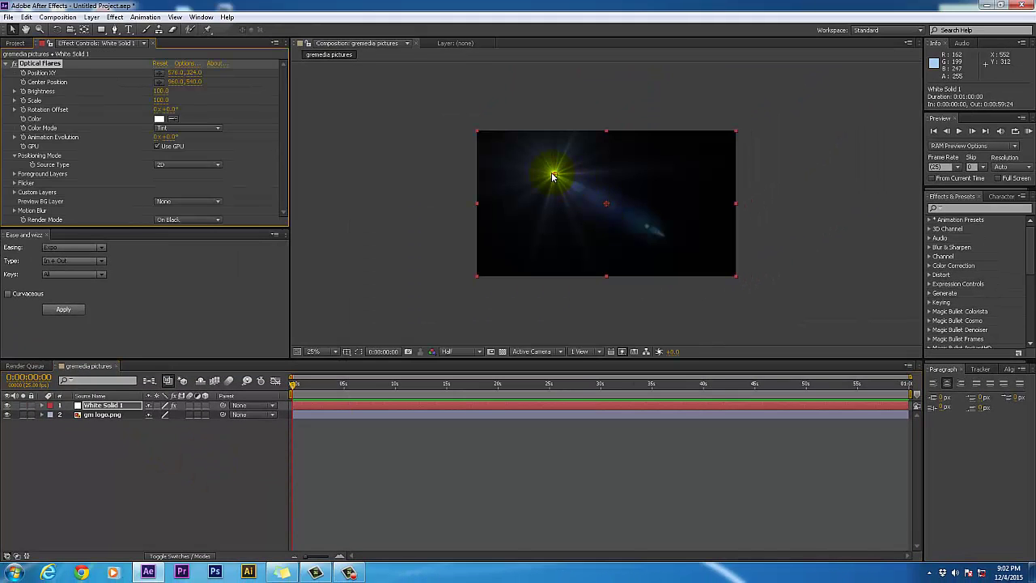
# - Move the flare's light source to about 340, 292 and open the Optical Flares options for the white solid
pyautogui.moveTo(553, 177); pyautogui.dragTo(523, 170)
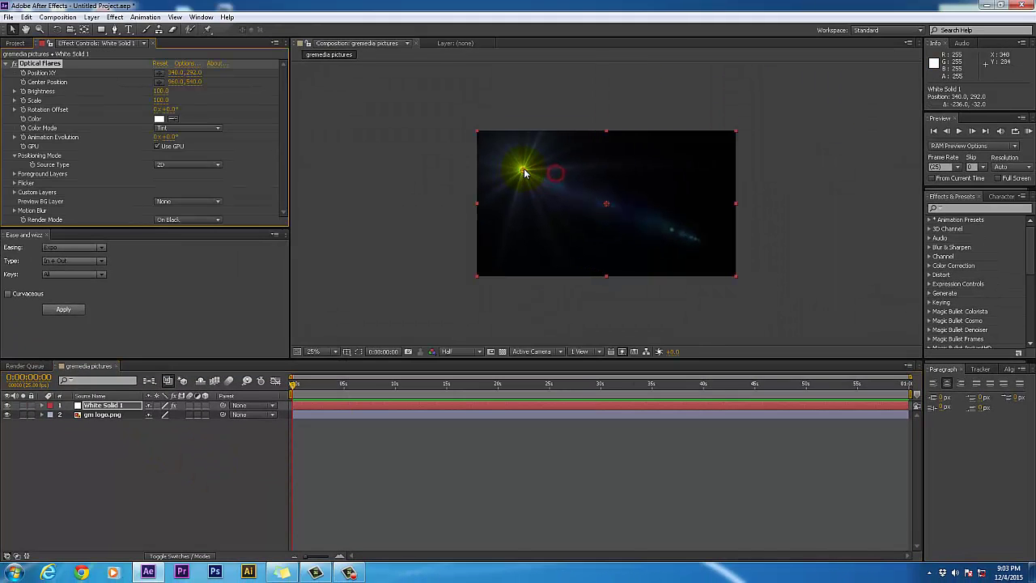
pyautogui.click(84, 448)
pyautogui.click(93, 406)
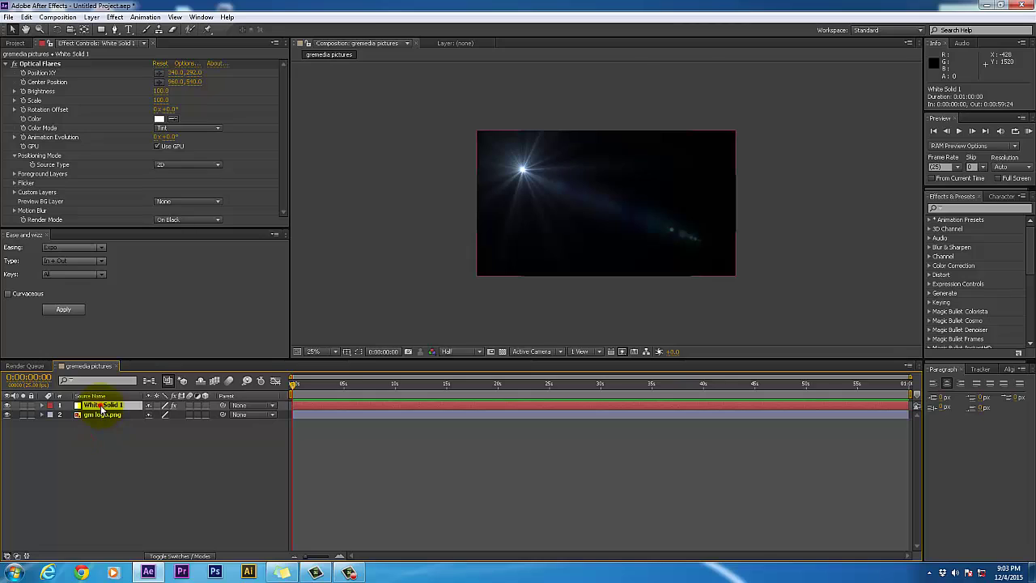
pyautogui.click(185, 64)
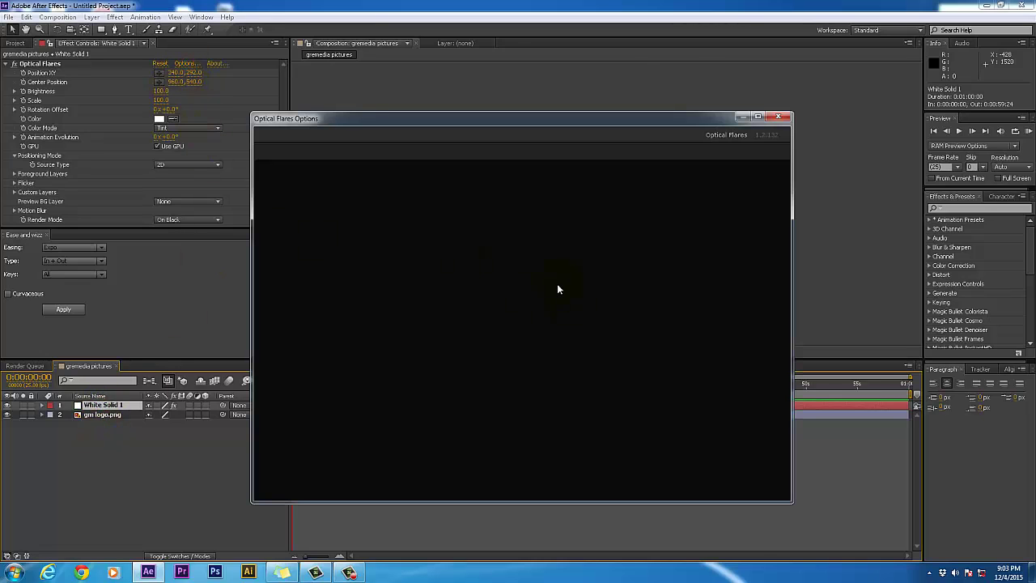
# - Load the 50mm Prime preset from the Motion Graphics presets in Optical Flares and accept the options
pyautogui.click(725, 362)
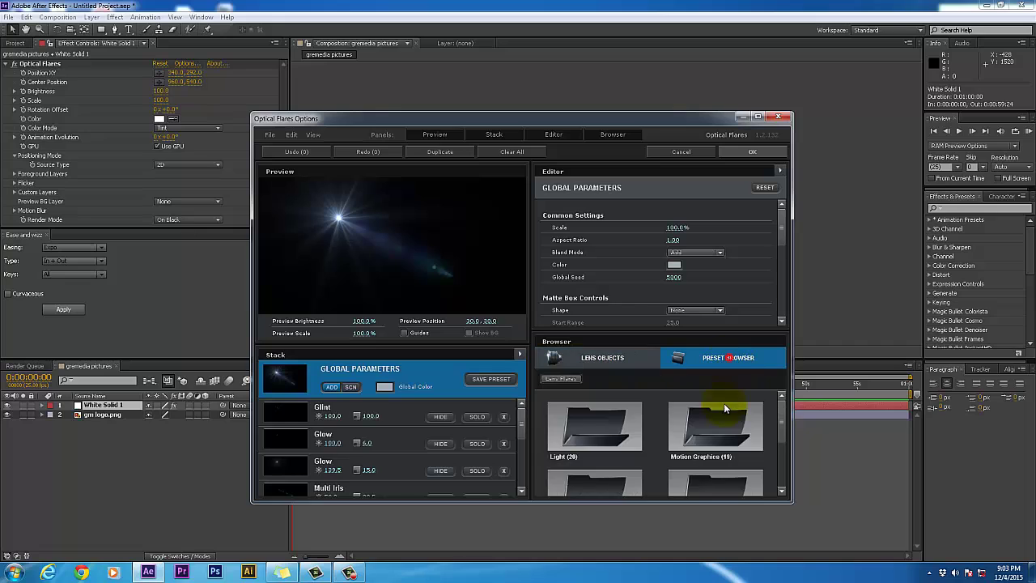
pyautogui.click(724, 408)
pyautogui.click(715, 429)
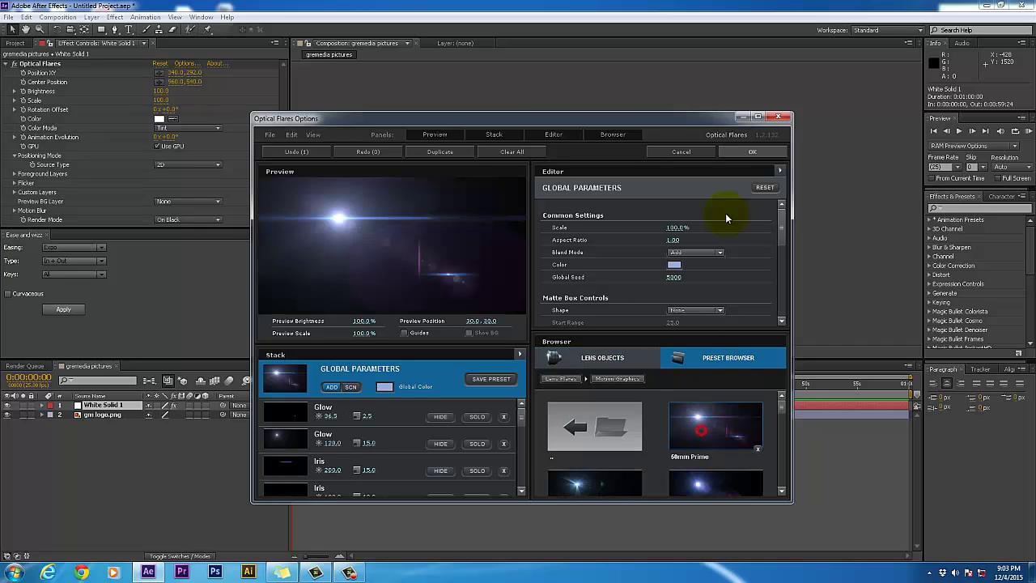
pyautogui.click(735, 152)
# - Show the layer modes in the timeline and set the white solid's blending mode to Add
pyautogui.click(197, 556)
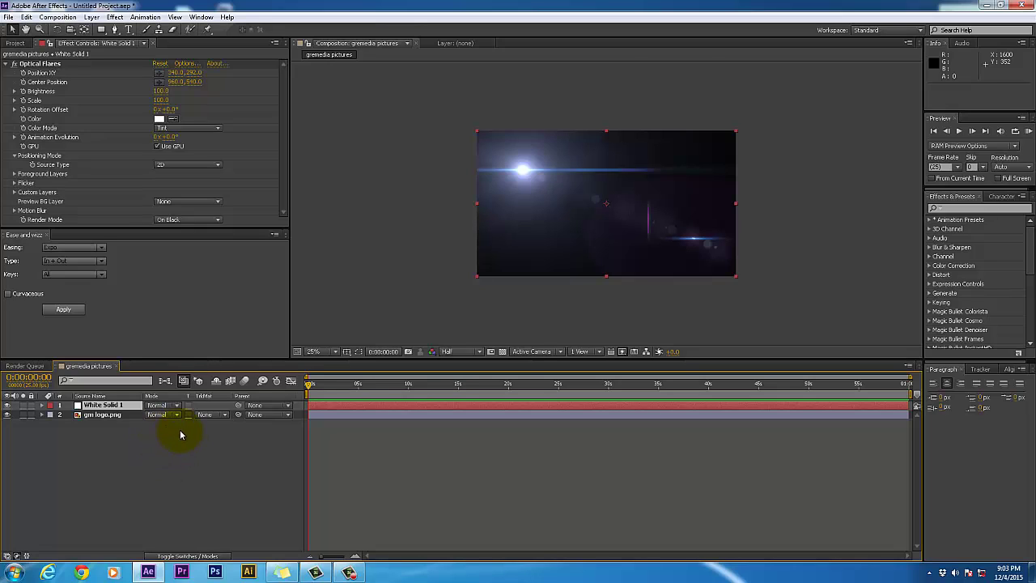
pyautogui.click(162, 405)
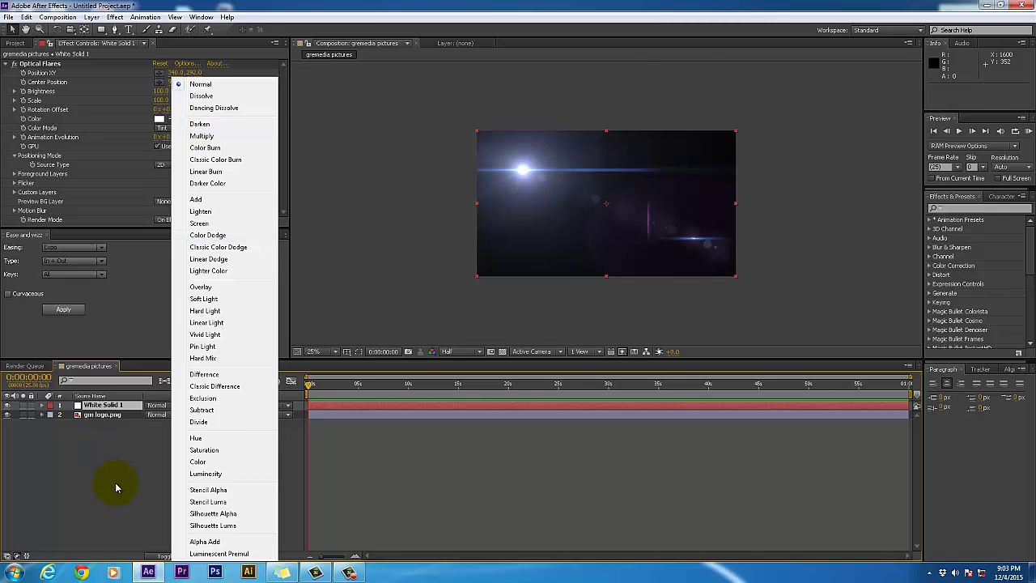
pyautogui.click(116, 485)
pyautogui.click(161, 405)
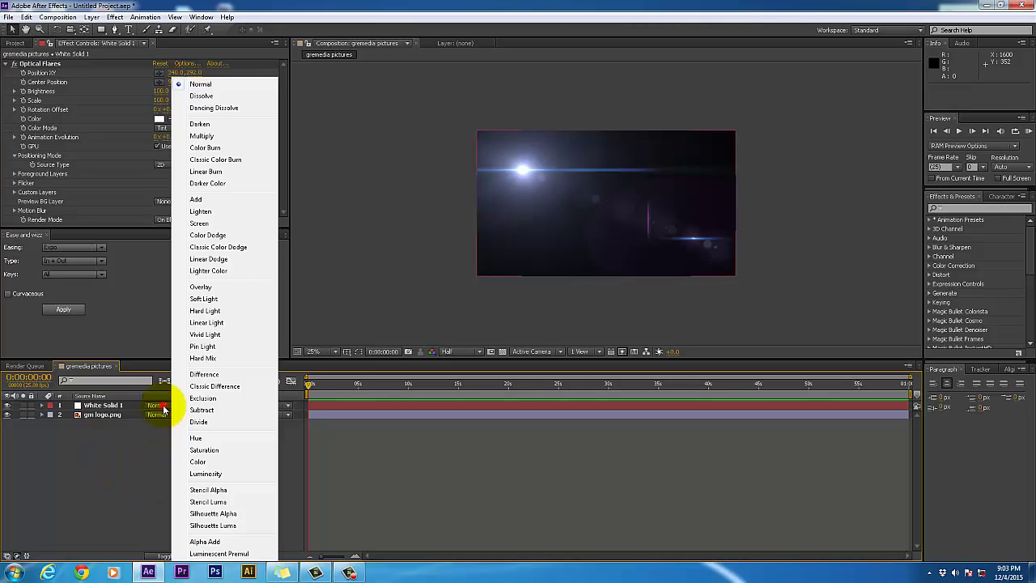
pyautogui.click(197, 199)
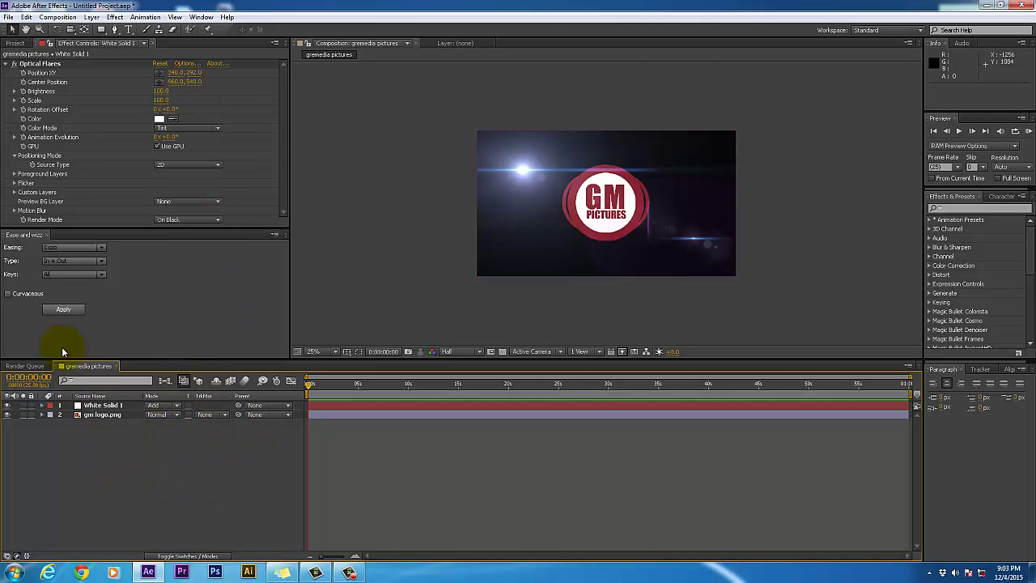
pyautogui.click(91, 441)
# - Reposition the white solid's flare to about 224, 116 near the composition's upper-left corner, and dismiss the Windows color scheme prompt without changing the scheme
pyautogui.click(103, 405)
pyautogui.click(54, 64)
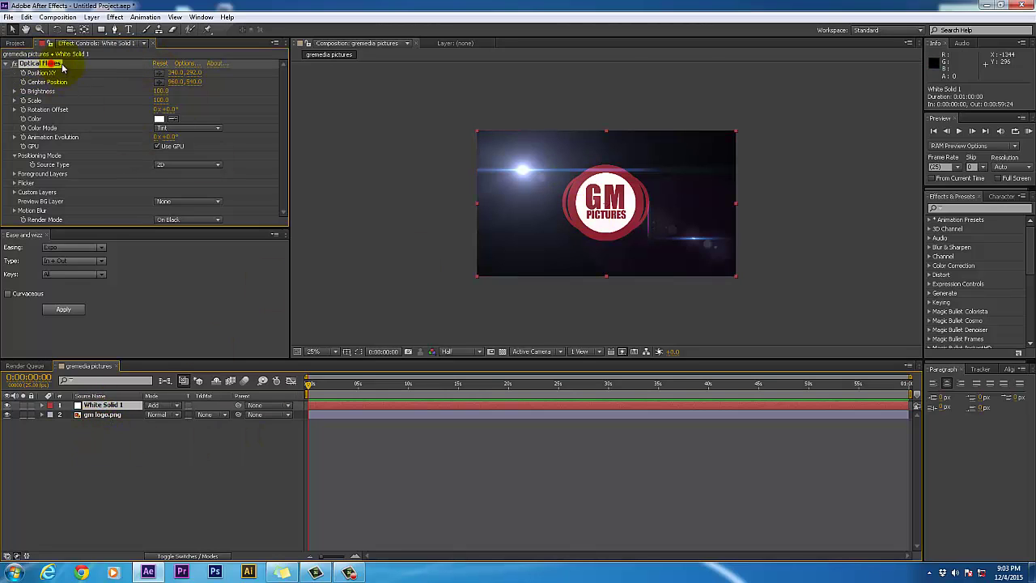
pyautogui.click(159, 72)
pyautogui.click(526, 186)
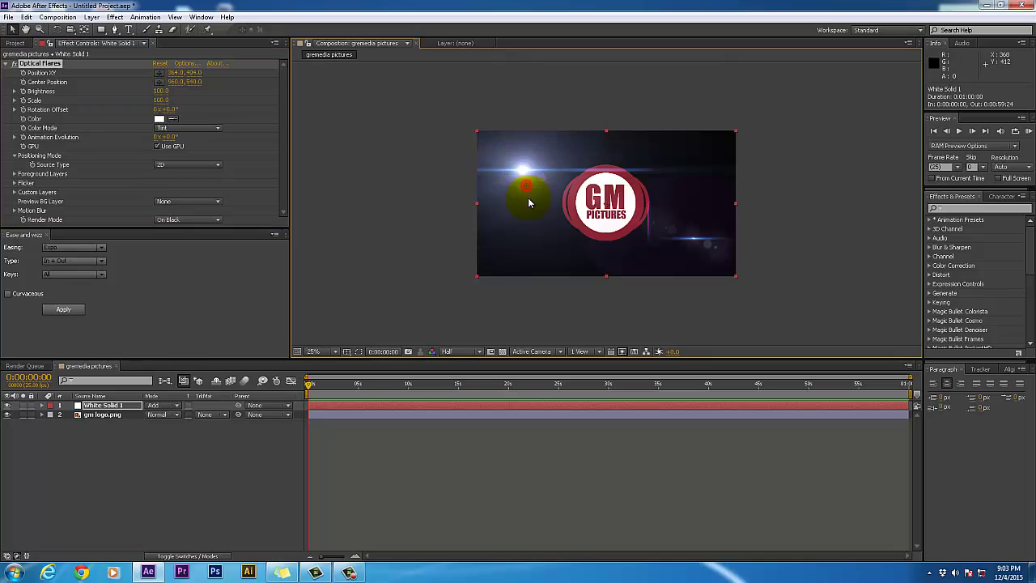
pyautogui.moveTo(529, 202); pyautogui.dragTo(501, 153)
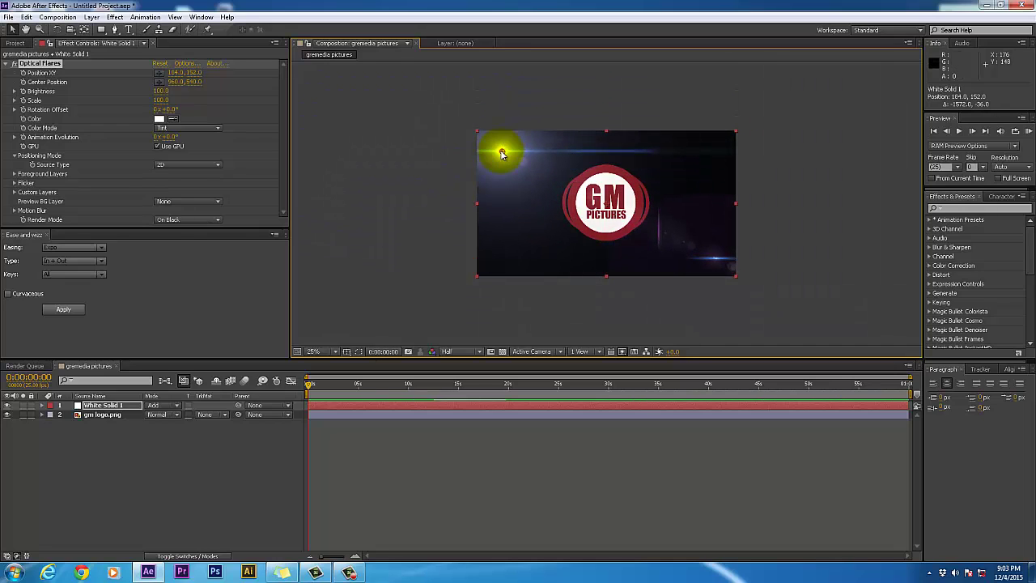
pyautogui.moveTo(501, 154)
pyautogui.mouseDown()
pyautogui.moveTo(495, 273)
pyautogui.moveTo(528, 163)
pyautogui.moveTo(510, 155)
pyautogui.mouseUp()
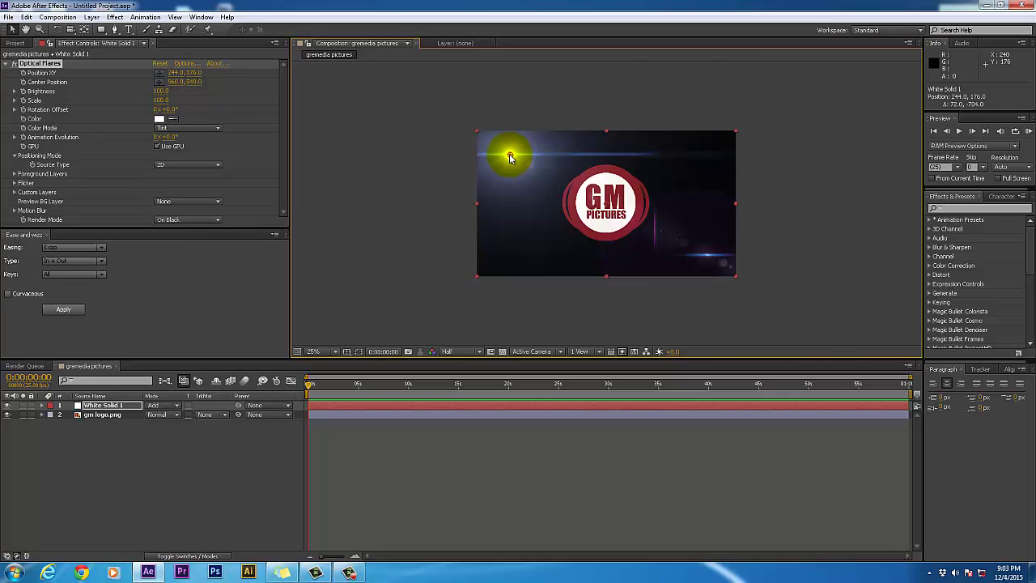
pyautogui.moveTo(510, 154); pyautogui.dragTo(501, 147)
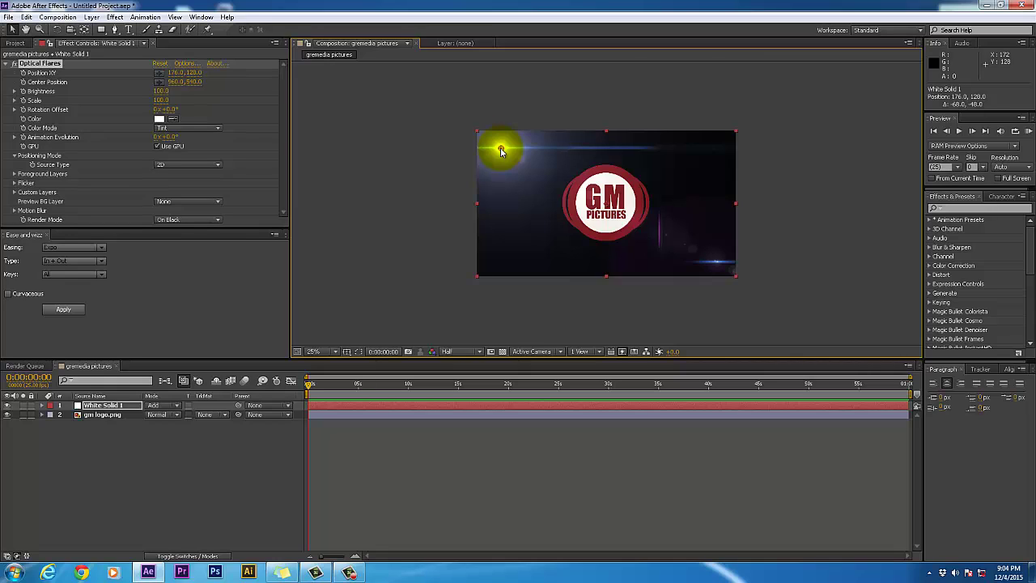
pyautogui.moveTo(500, 150)
pyautogui.mouseDown()
pyautogui.moveTo(667, 154)
pyautogui.moveTo(690, 218)
pyautogui.moveTo(575, 238)
pyautogui.moveTo(508, 150)
pyautogui.mouseUp()
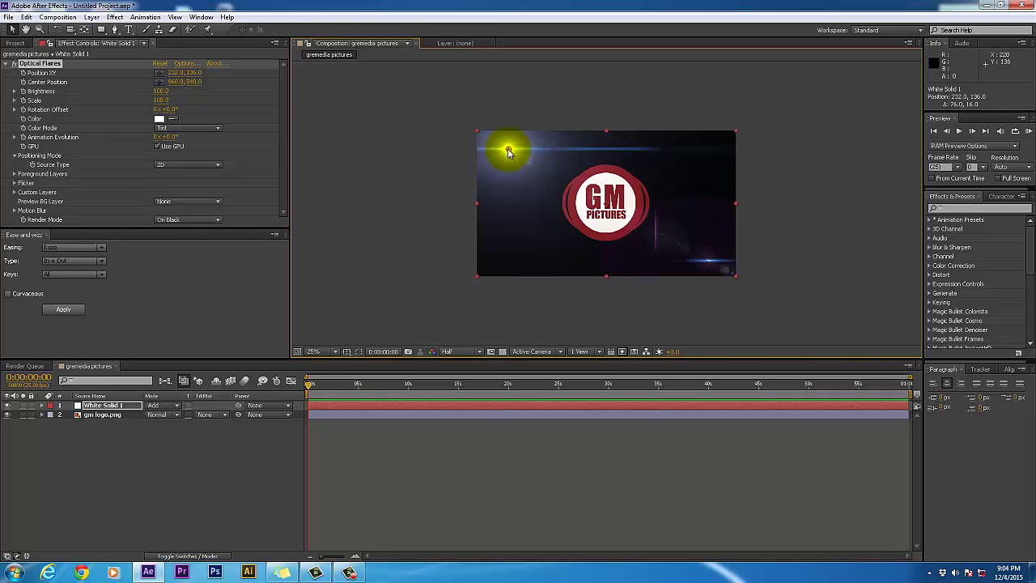
pyautogui.moveTo(507, 148)
pyautogui.mouseDown()
pyautogui.moveTo(522, 146)
pyautogui.moveTo(511, 157)
pyautogui.mouseUp()
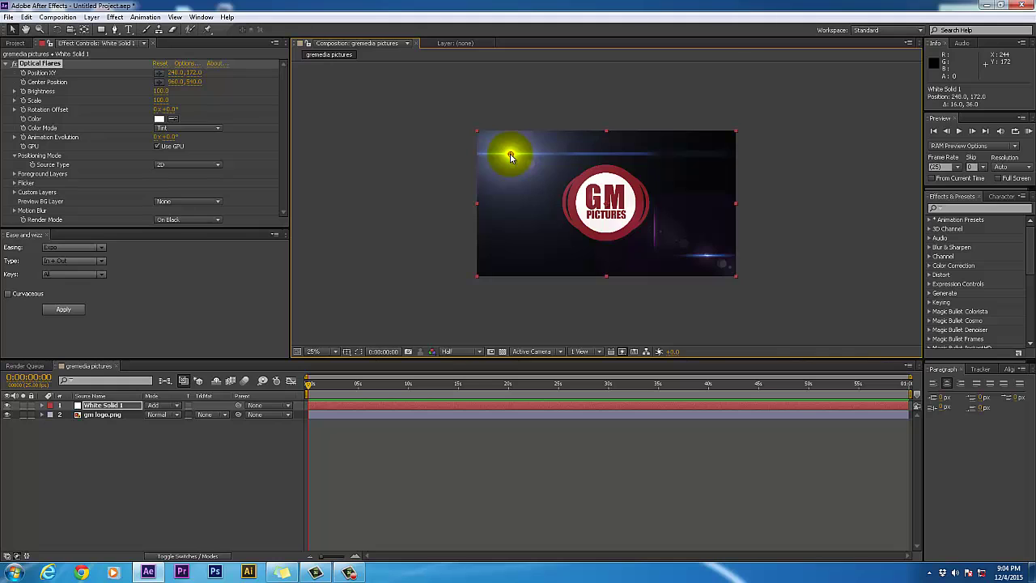
pyautogui.moveTo(510, 157)
pyautogui.mouseDown()
pyautogui.moveTo(684, 162)
pyautogui.moveTo(697, 167)
pyautogui.moveTo(695, 236)
pyautogui.moveTo(527, 233)
pyautogui.moveTo(507, 147)
pyautogui.mouseUp()
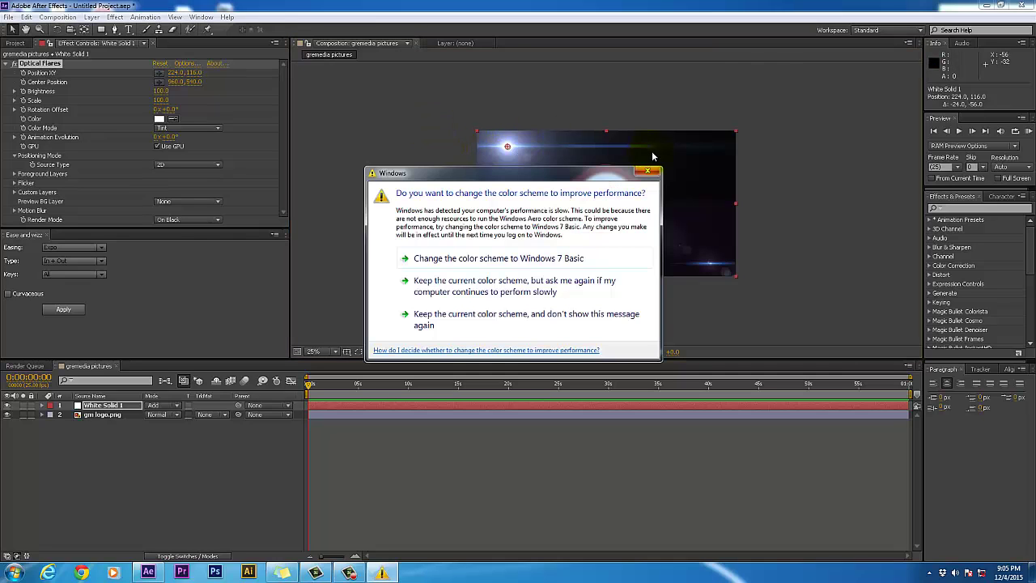
pyautogui.click(648, 173)
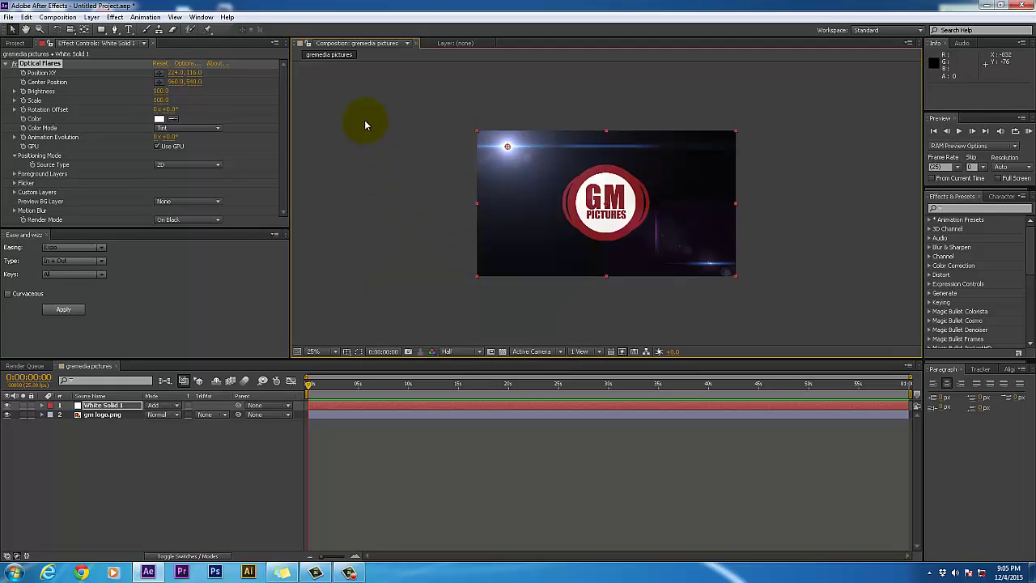